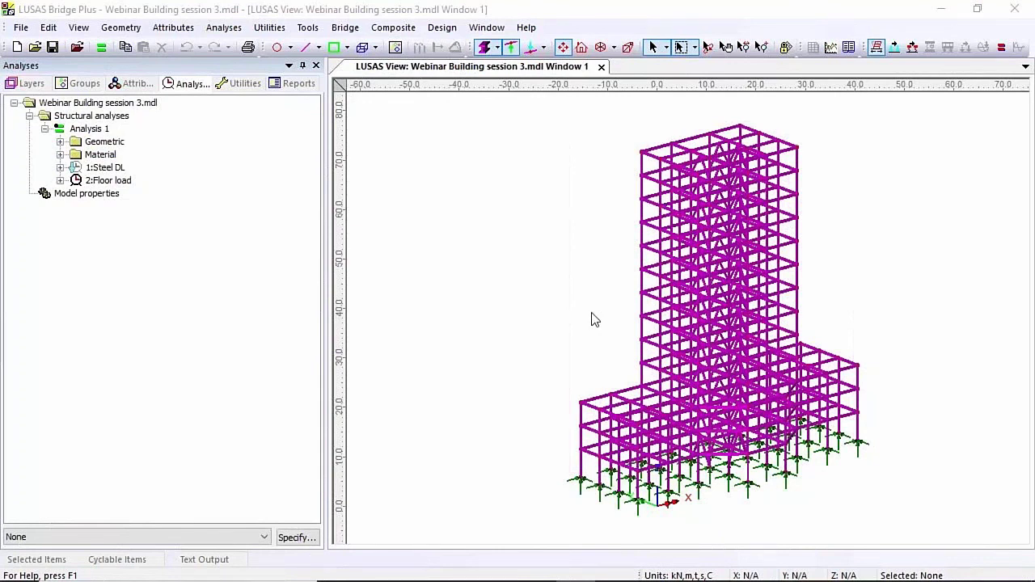
Step: Rotate the frame to a near-front elevation and select the Steel DL and Floor load loadcases
left_click(708, 47)
left_click_drag(694, 495, 675, 461)
left_click(653, 47)
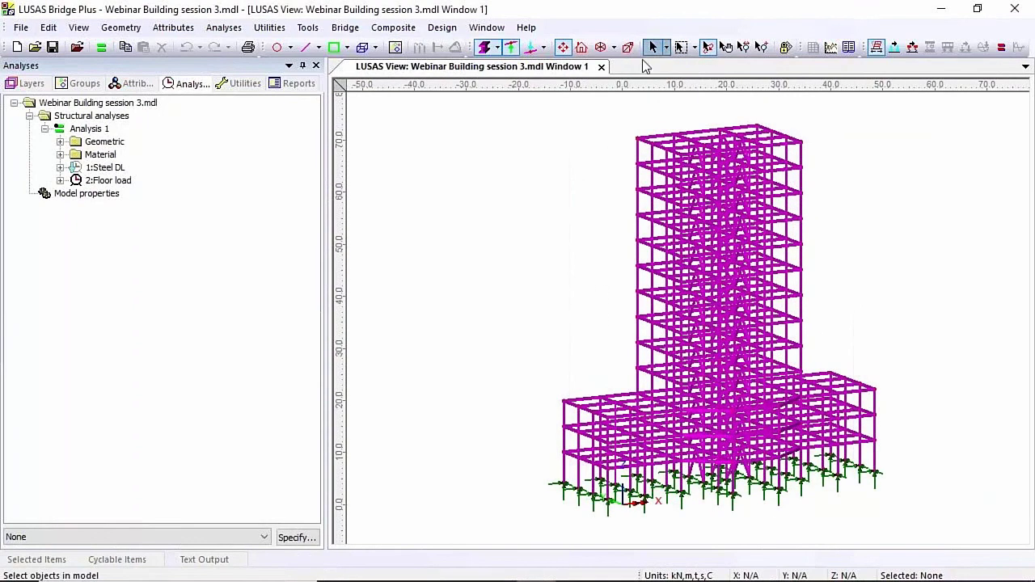
left_click(122, 170)
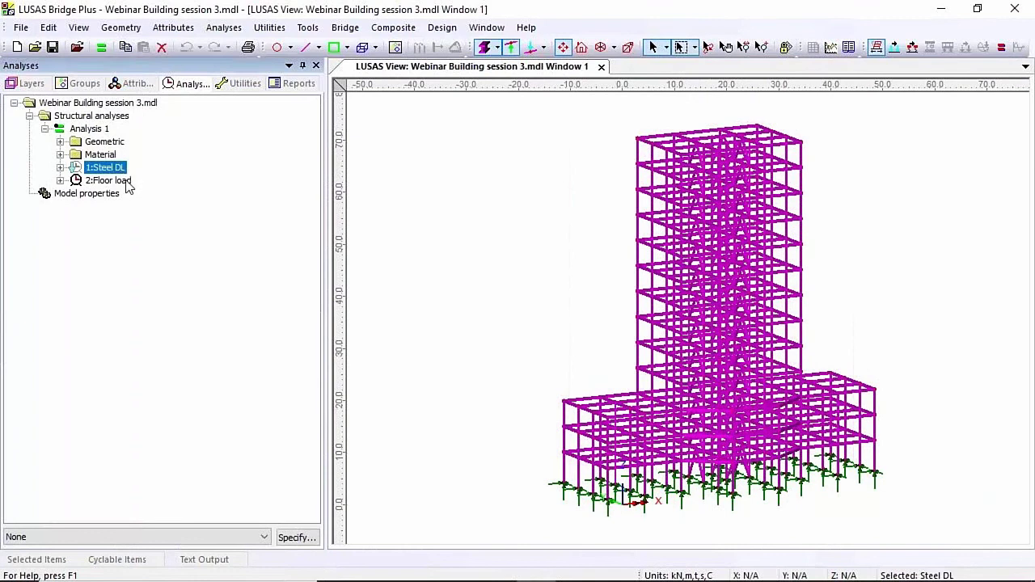
left_click(126, 183)
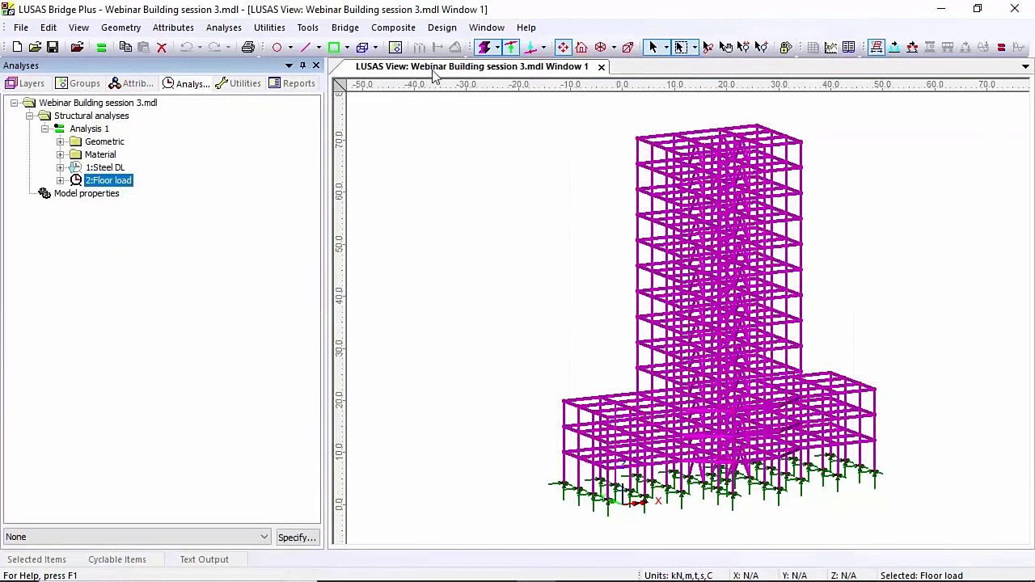
Step: Pick EN 1990 - 2002 Buildings Ireland, with Steel DL permanent and Floor load Category B office imposed
left_click(441, 28)
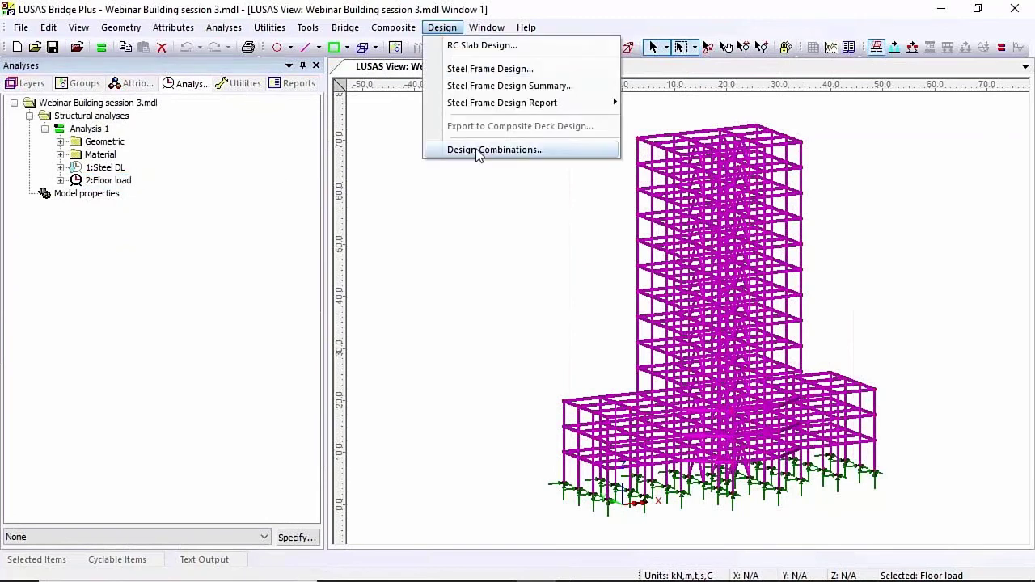
left_click(477, 150)
left_click(672, 72)
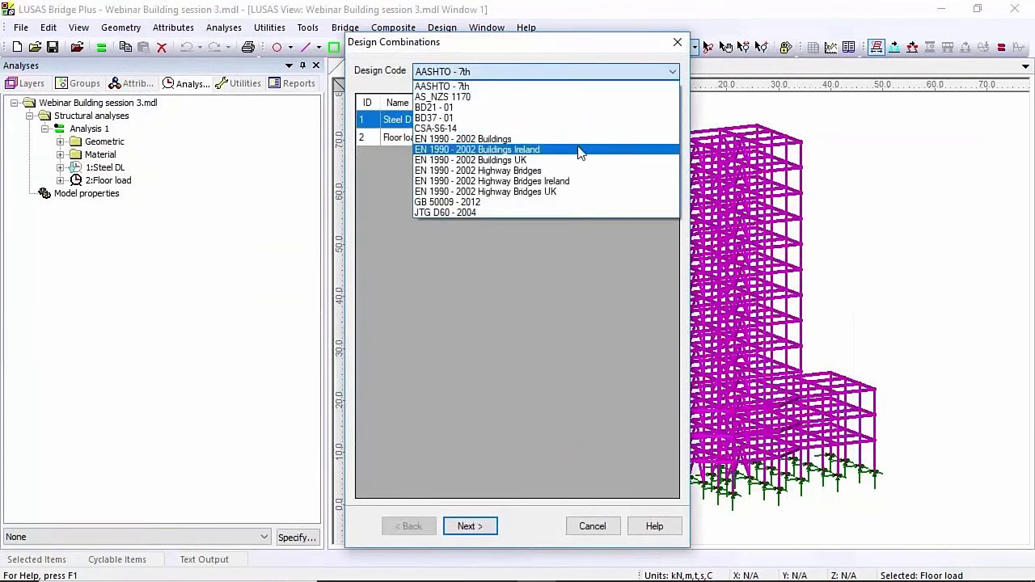
left_click(580, 151)
left_click(640, 123)
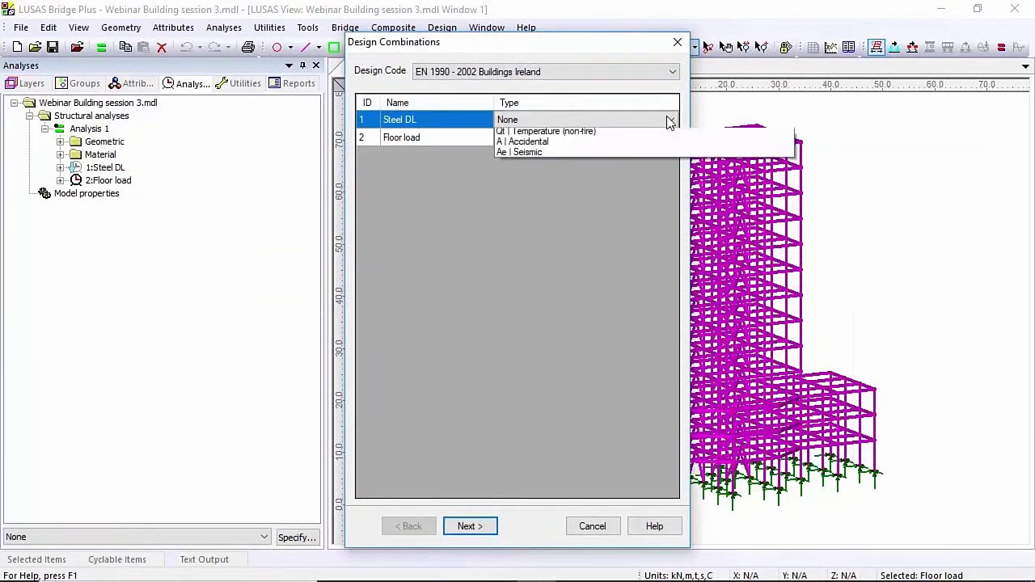
left_click(628, 144)
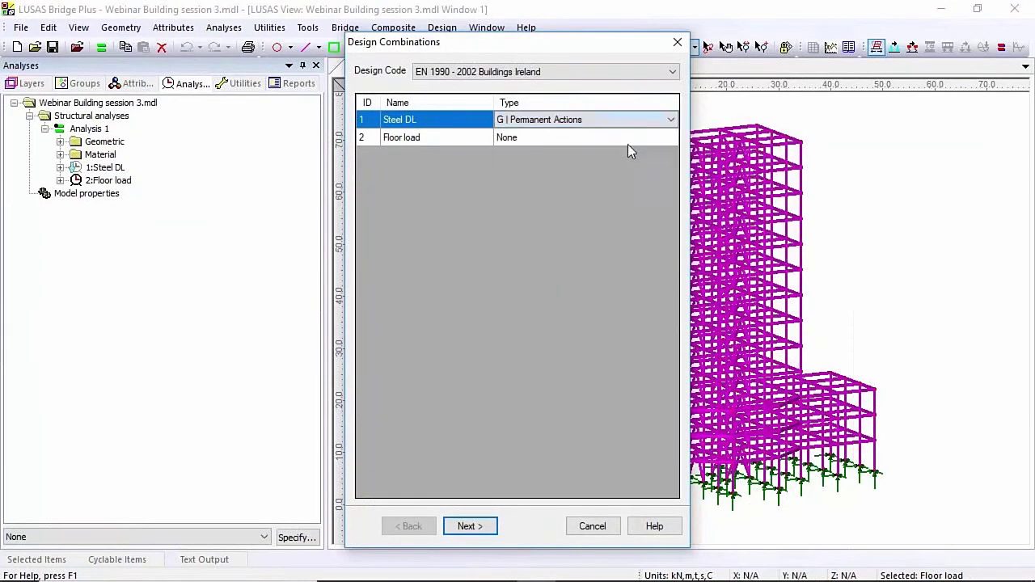
left_click(672, 140)
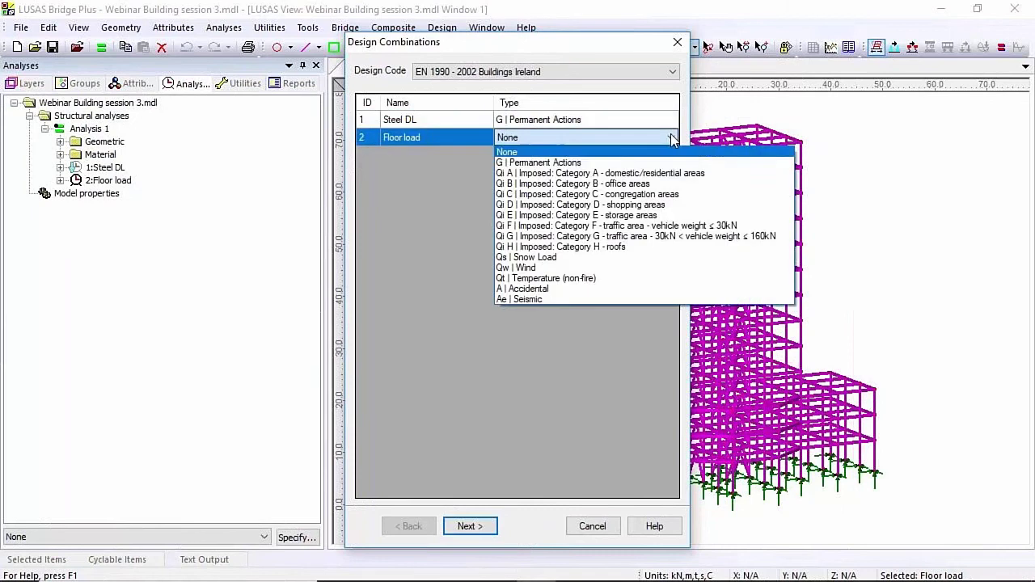
left_click(649, 183)
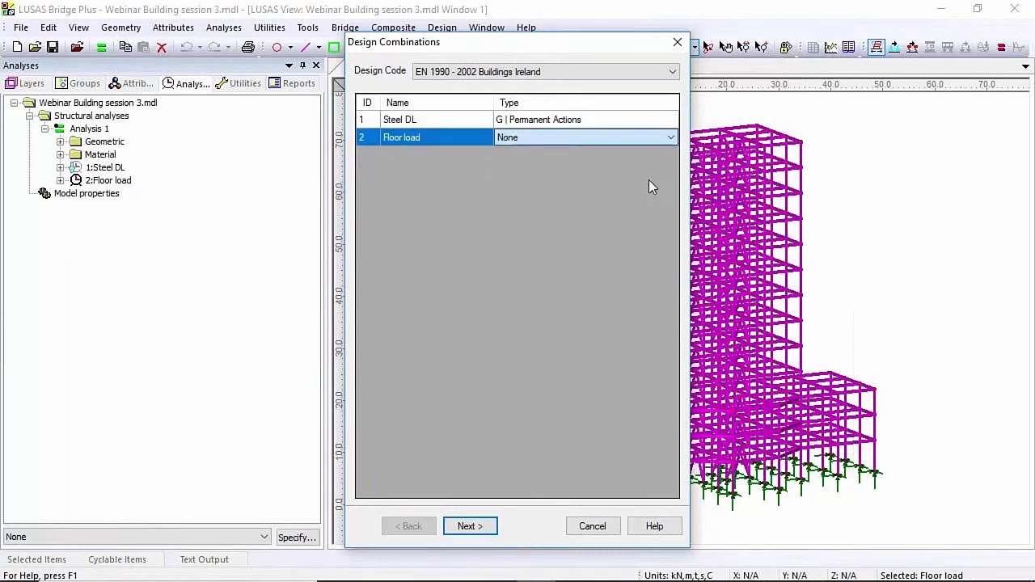
Step: Keep Eq 6.10 without per-type envelopes and generate combinations ULS_F_B 1 to 6
left_click(470, 526)
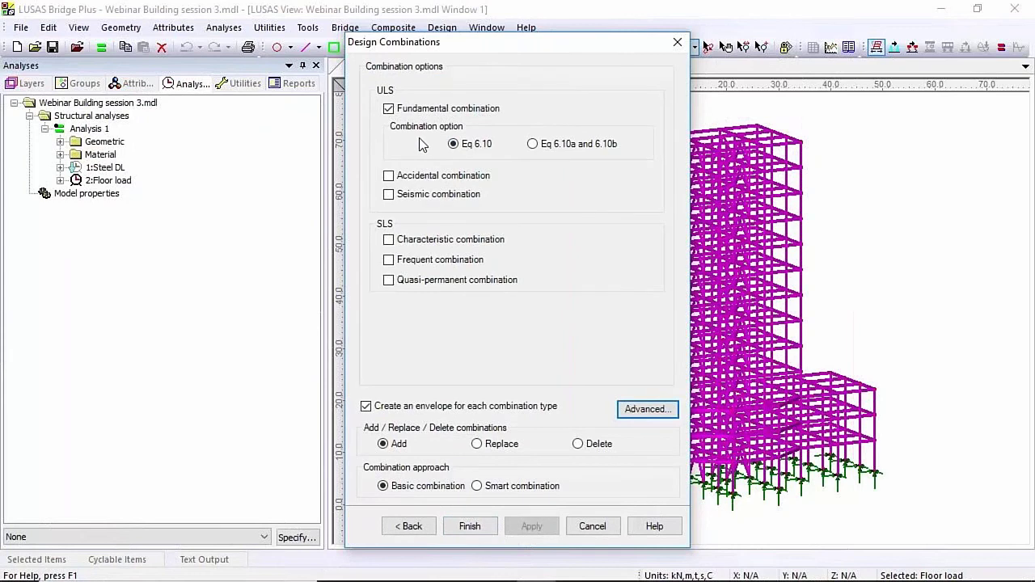
left_click(366, 406)
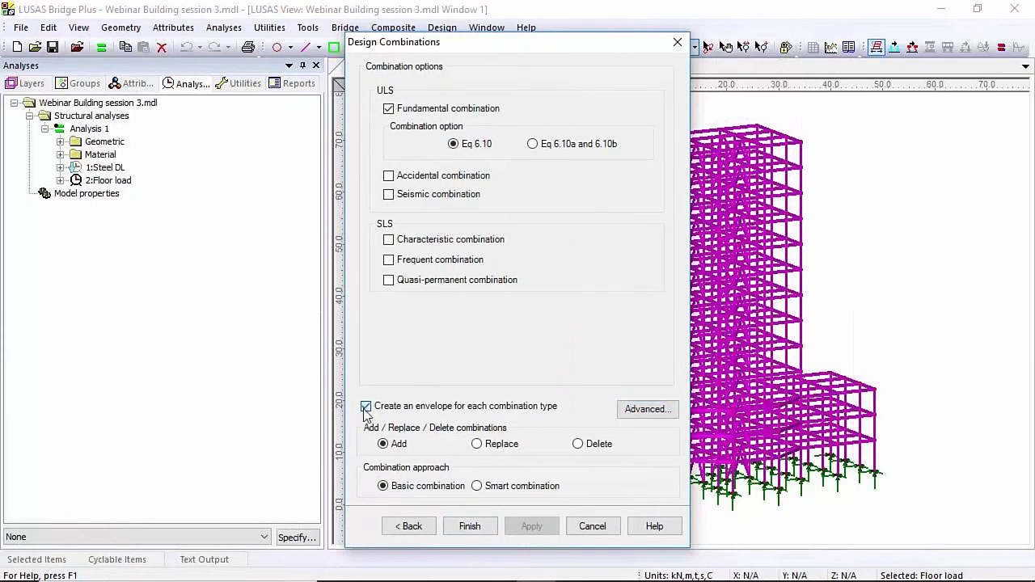
left_click(470, 527)
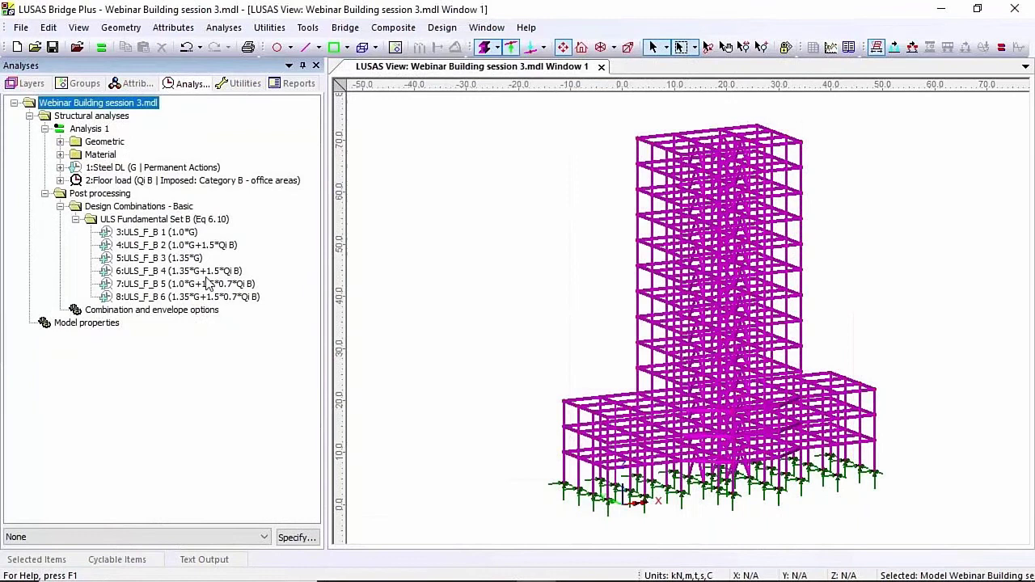
Step: Review the ULS_F_B 4 combination factors, then solve Analysis 1 to successful completion
double_click(191, 273)
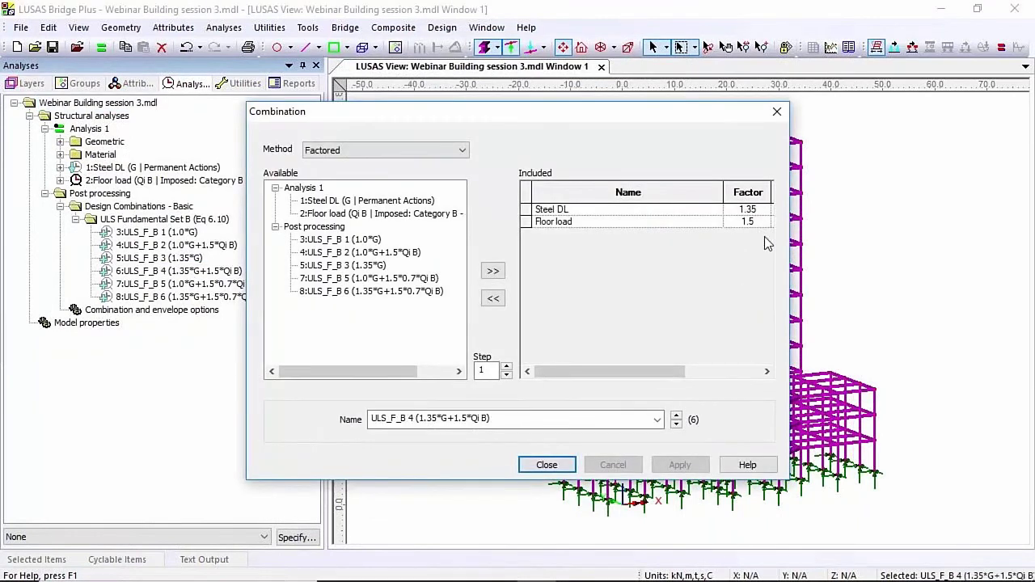
left_click(547, 464)
left_click(416, 320)
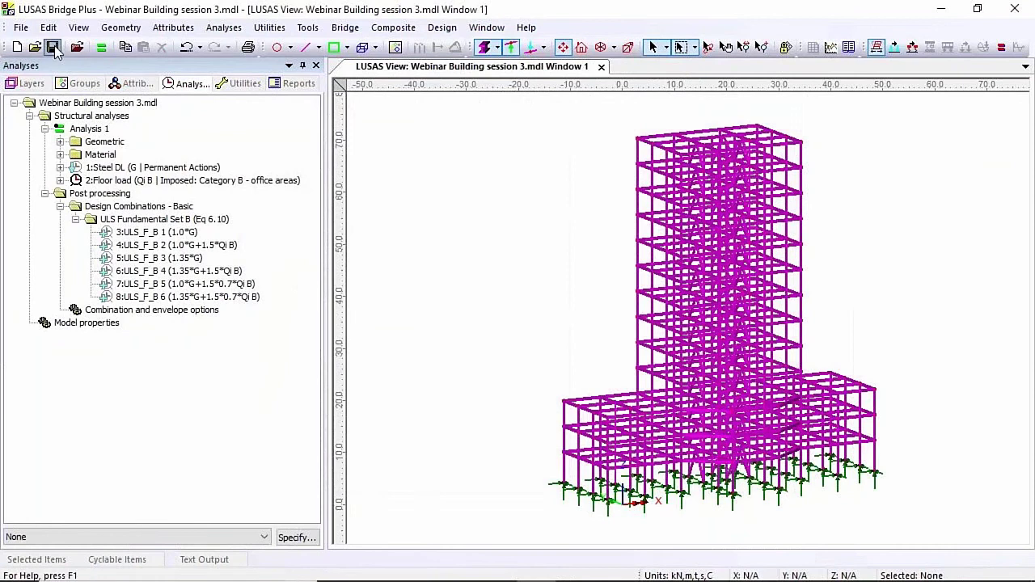
left_click(101, 50)
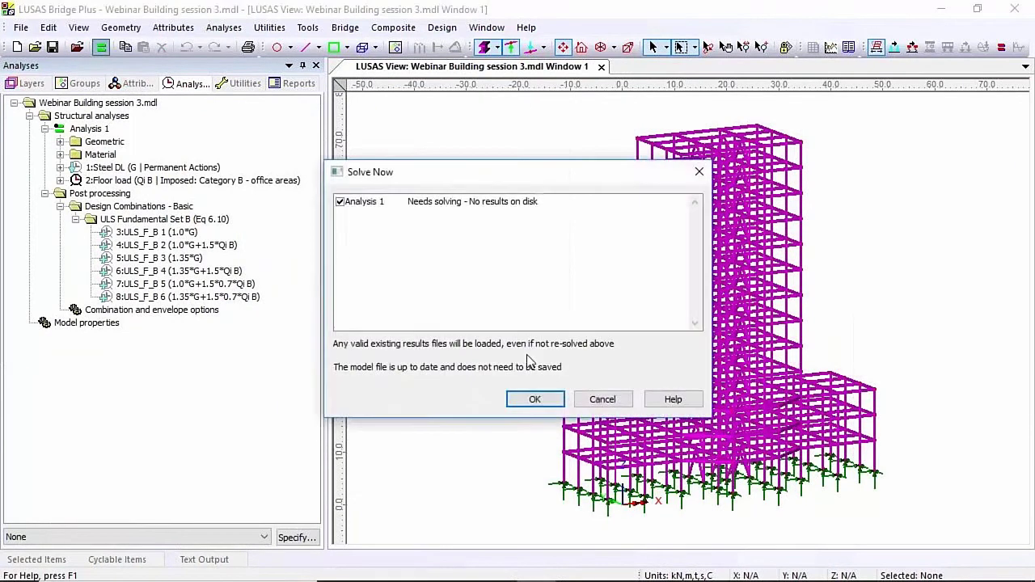
left_click(529, 398)
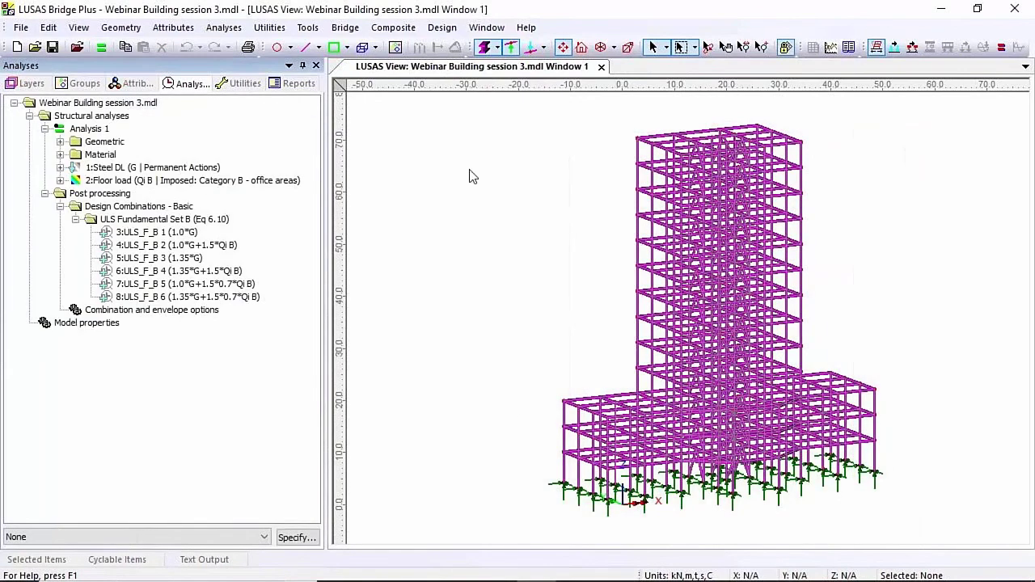
Step: Contour axial force Fx using the Force/Moment - Thick 3D Beam entity across the frame
right_click(434, 175)
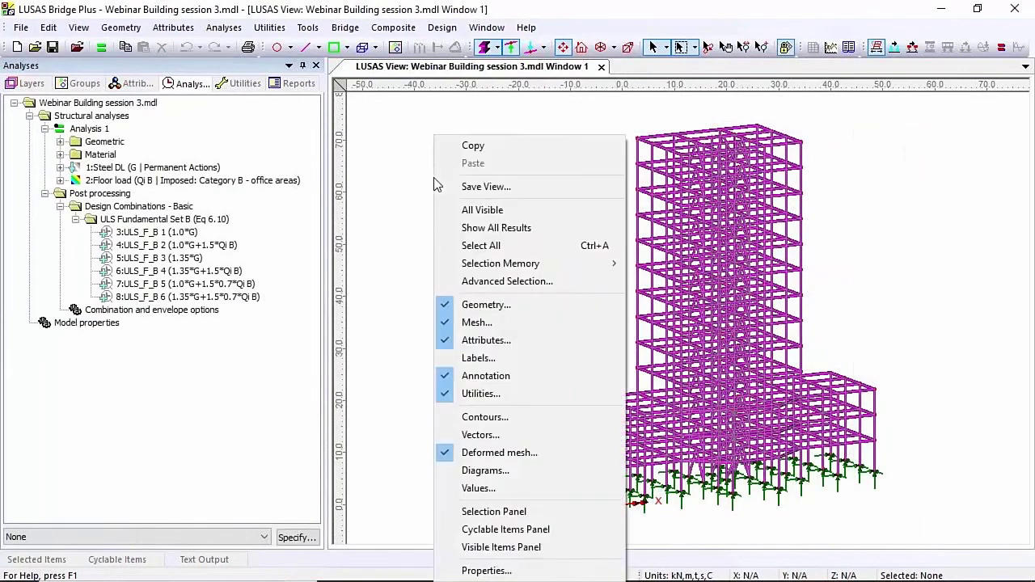
left_click(497, 417)
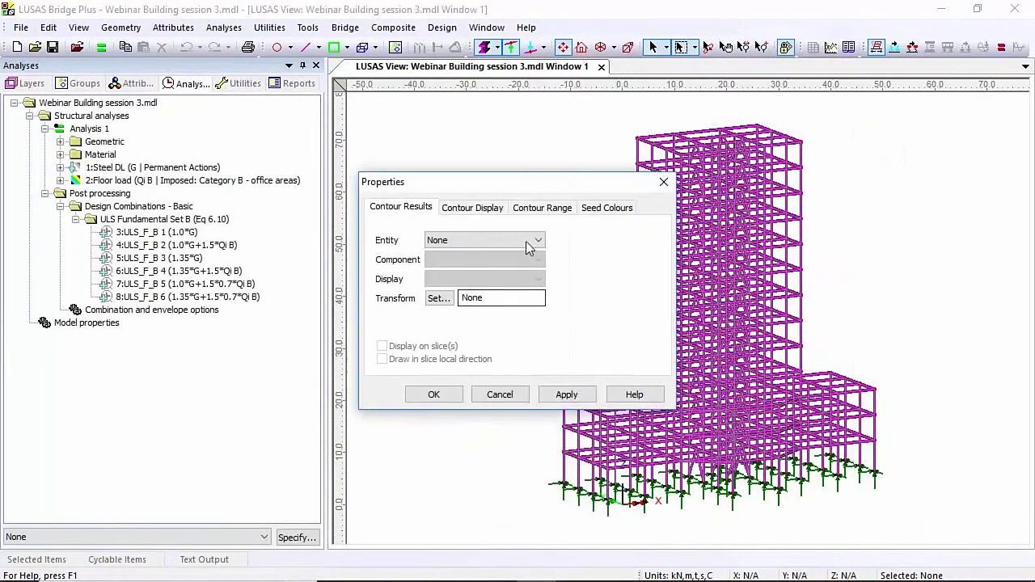
left_click(537, 240)
left_click(518, 269)
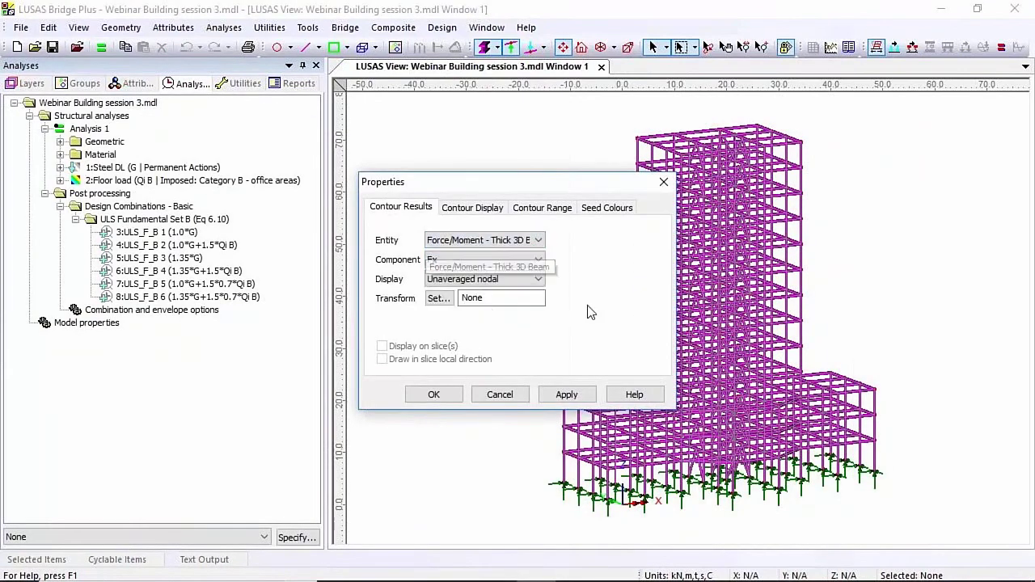
left_click(448, 394)
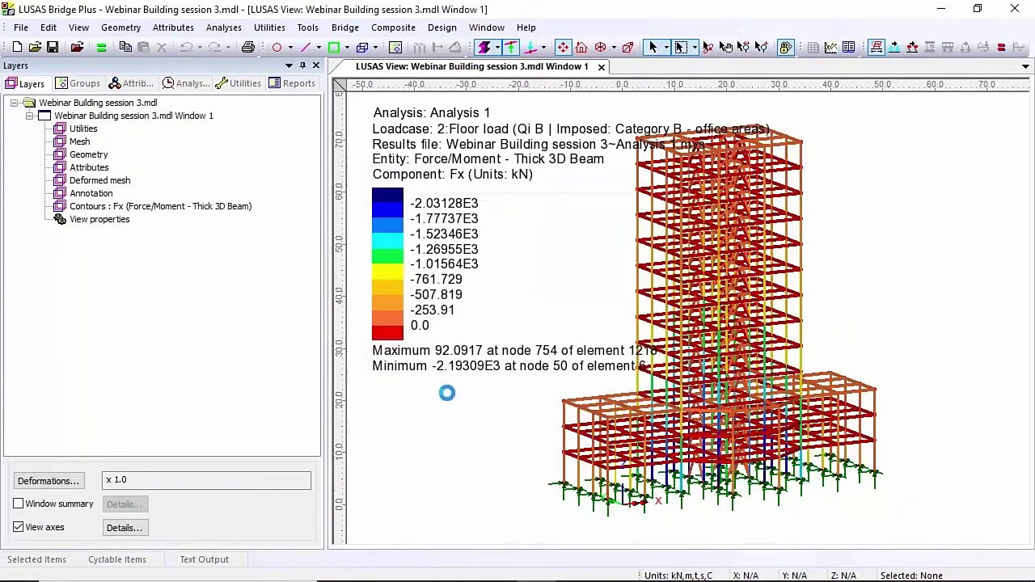
left_click(184, 83)
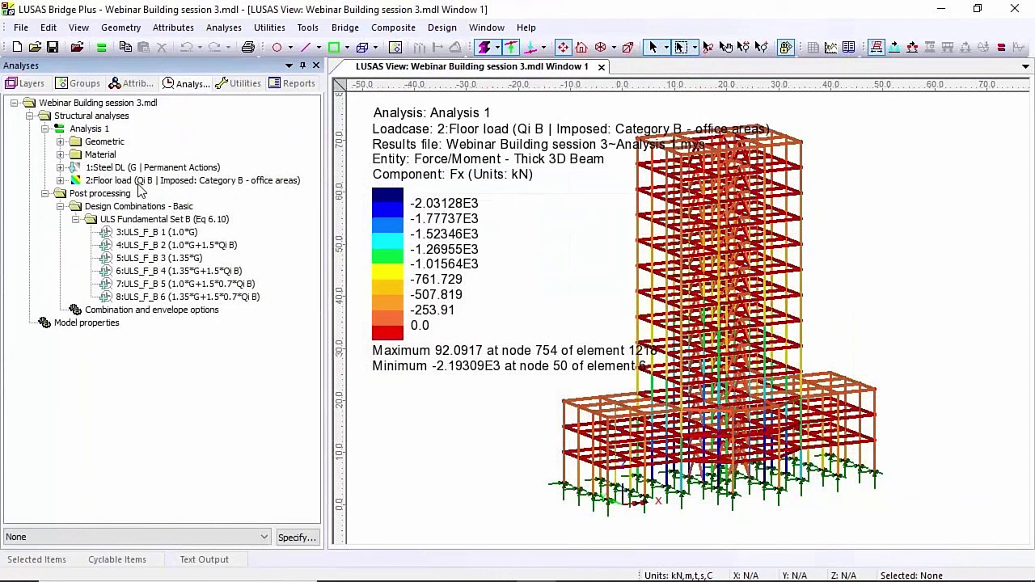
Step: Set combination ULS_F_B 4 (1.35*G+1.5*Qi B) as the active loadcase
right_click(170, 273)
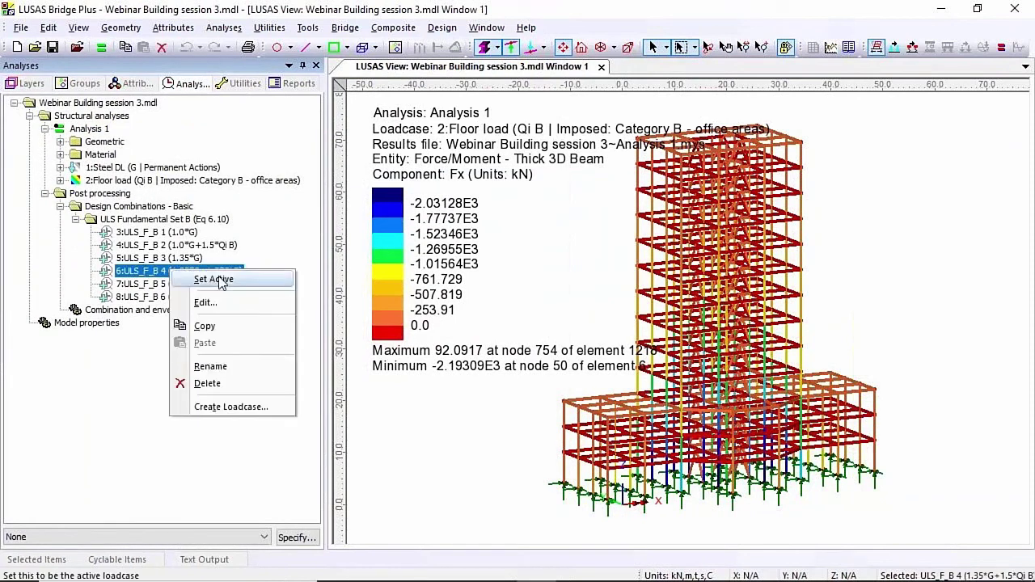
left_click(214, 280)
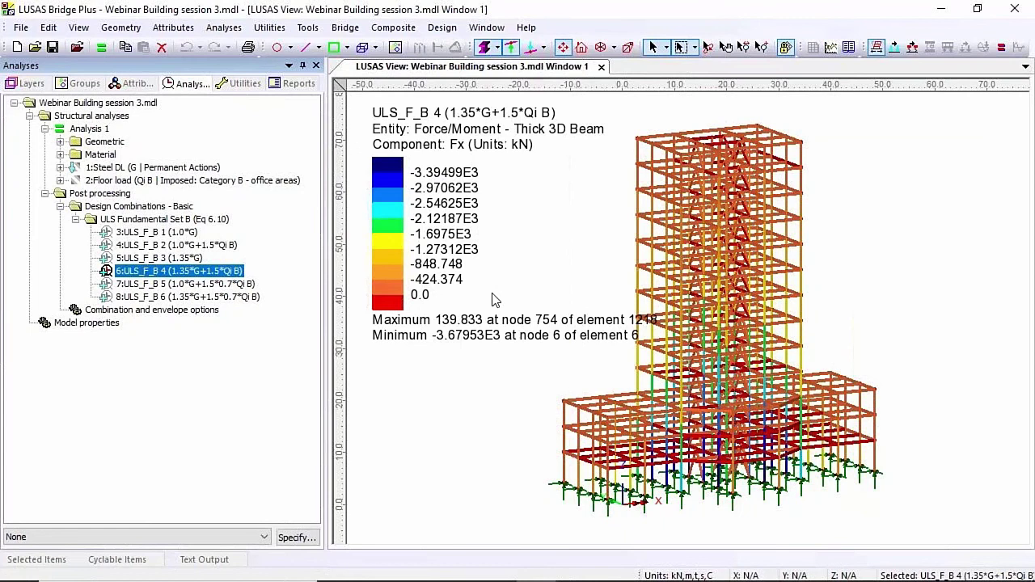
Step: Choose steel design code EN1993-1-1:2005+A1:2014 with Recommended Values national annex parameters
left_click(441, 27)
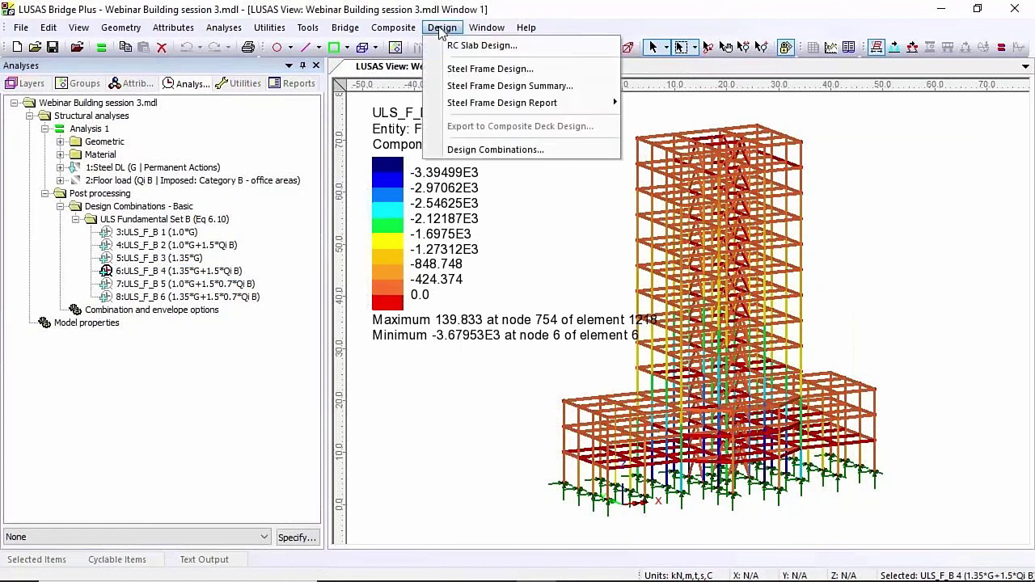
left_click(516, 70)
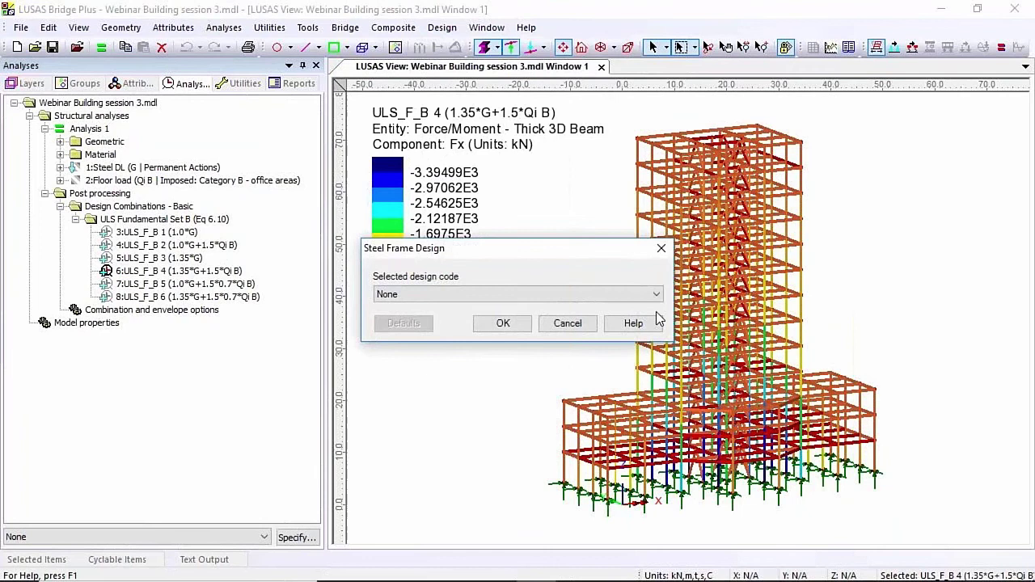
left_click(657, 298)
left_click(602, 320)
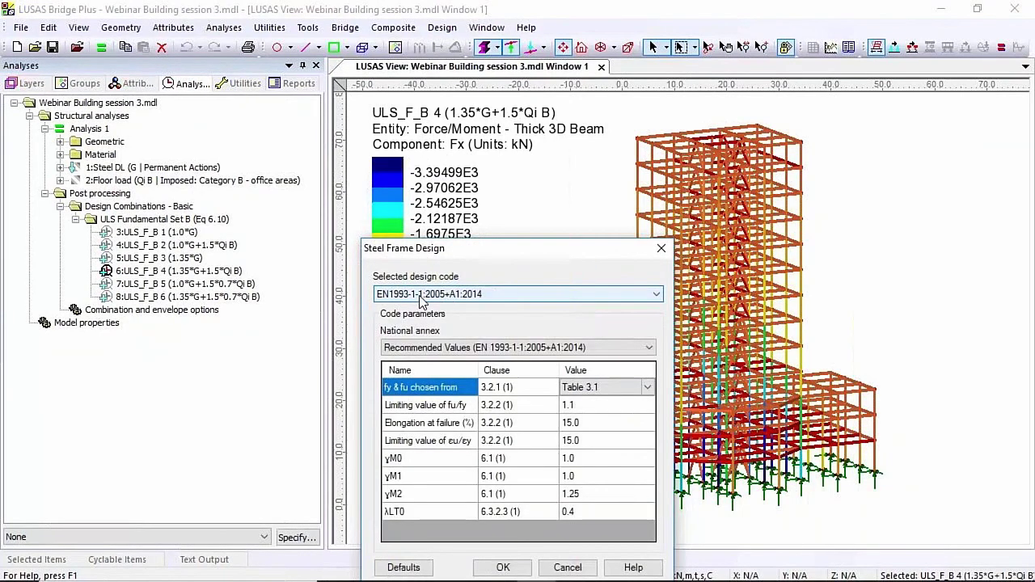
left_click(523, 572)
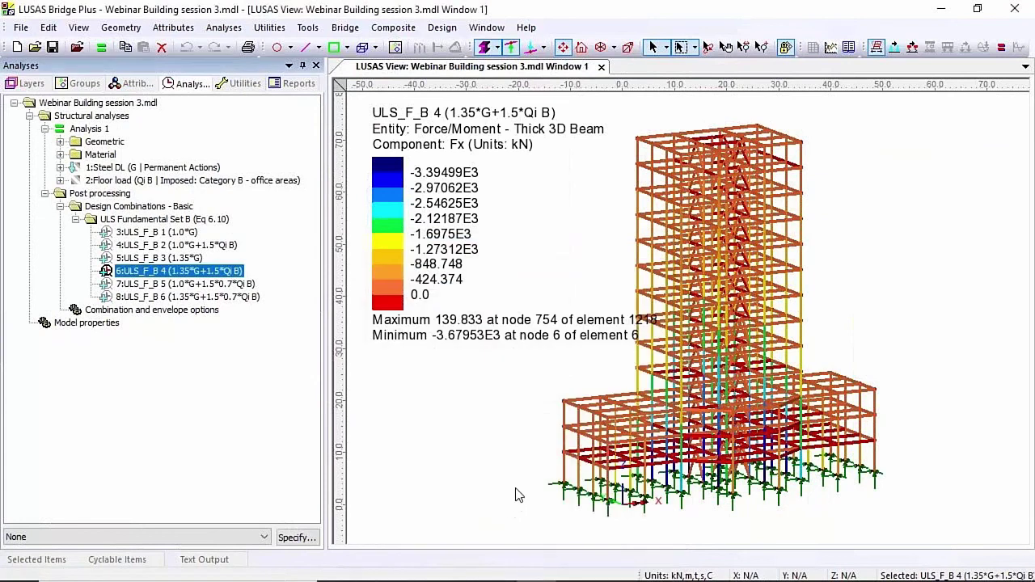
Step: Define the S 235 steel design attribute 'Design column' with net-to-gross area ratio 0.8
left_click(172, 28)
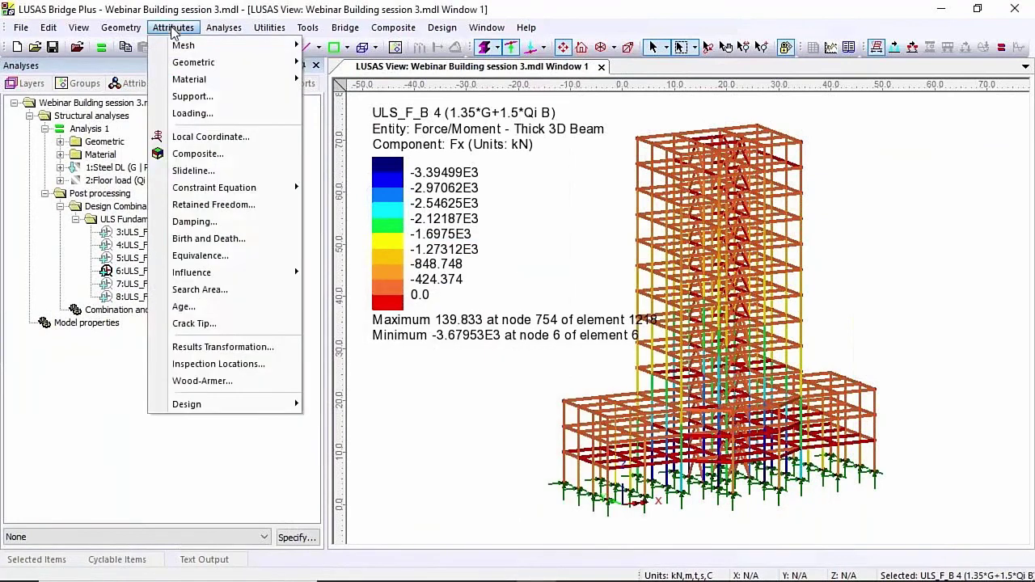
mouse_move(272, 407)
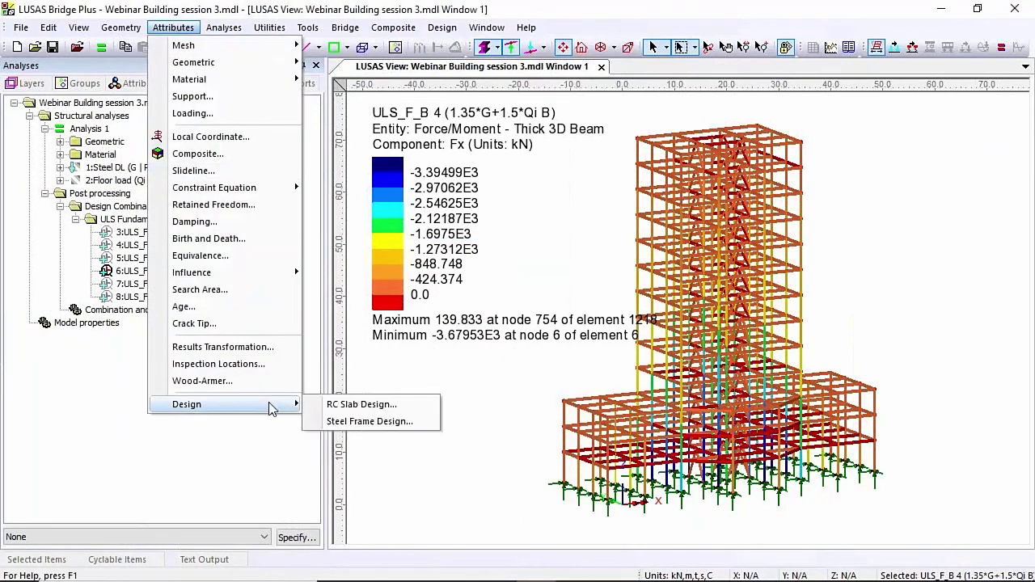
left_click(404, 424)
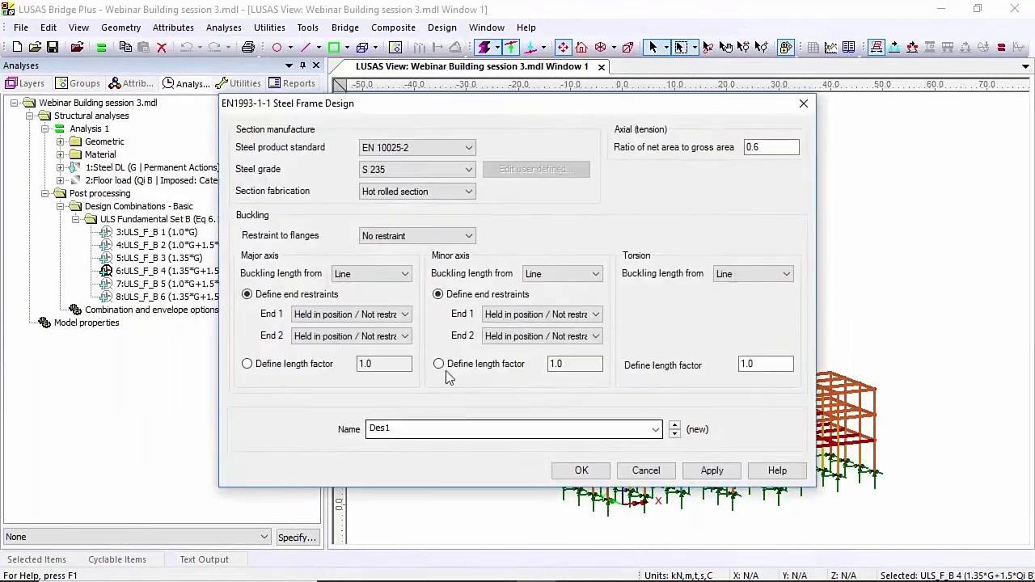
left_click_drag(481, 117, 397, 114)
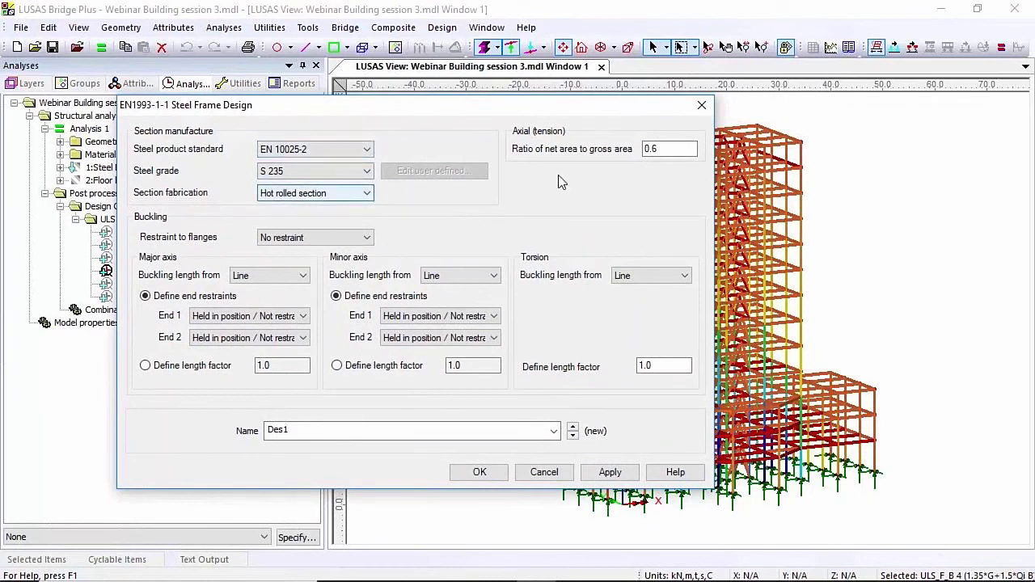
left_click(669, 148)
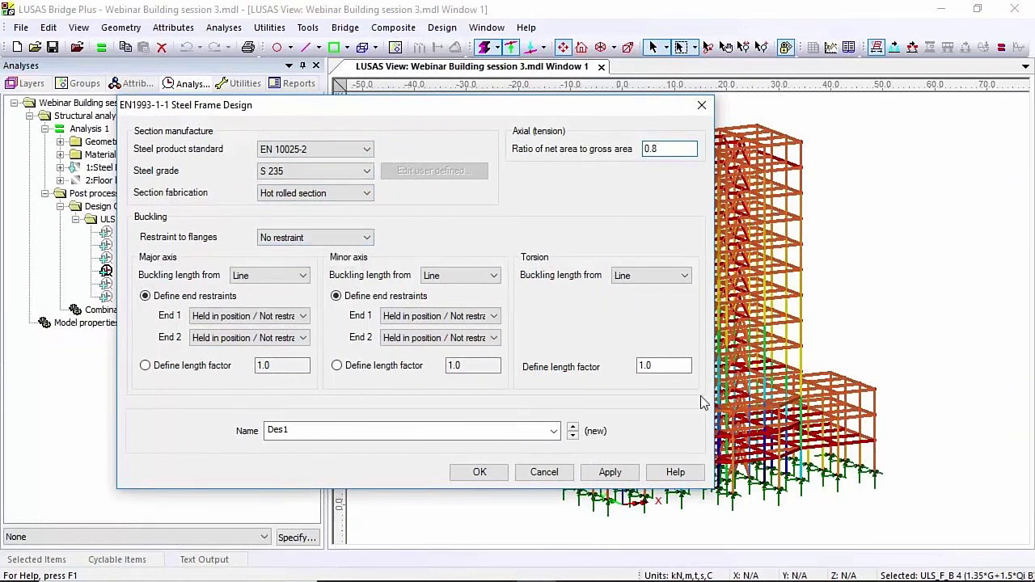
left_click(309, 431)
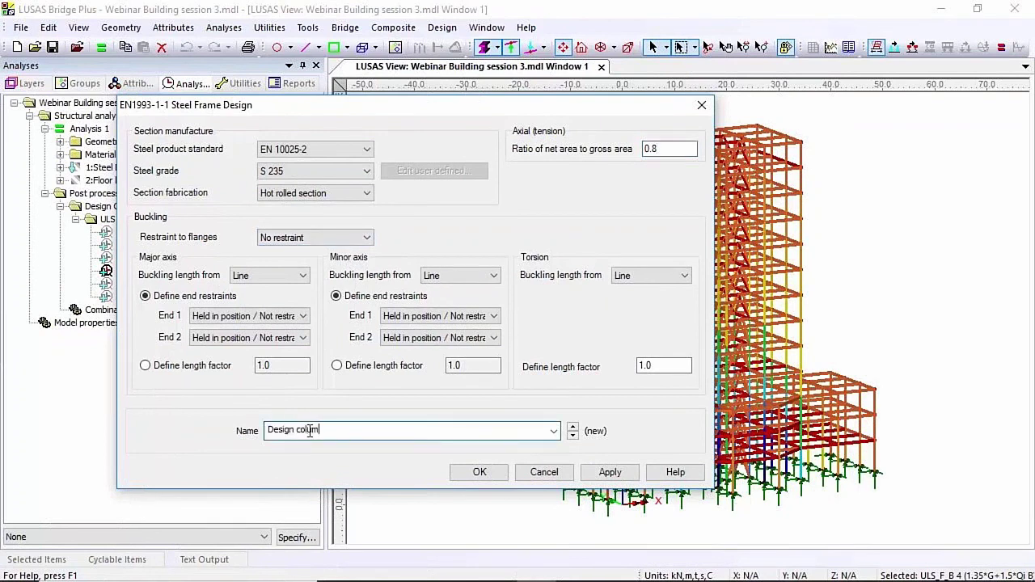
left_click(609, 473)
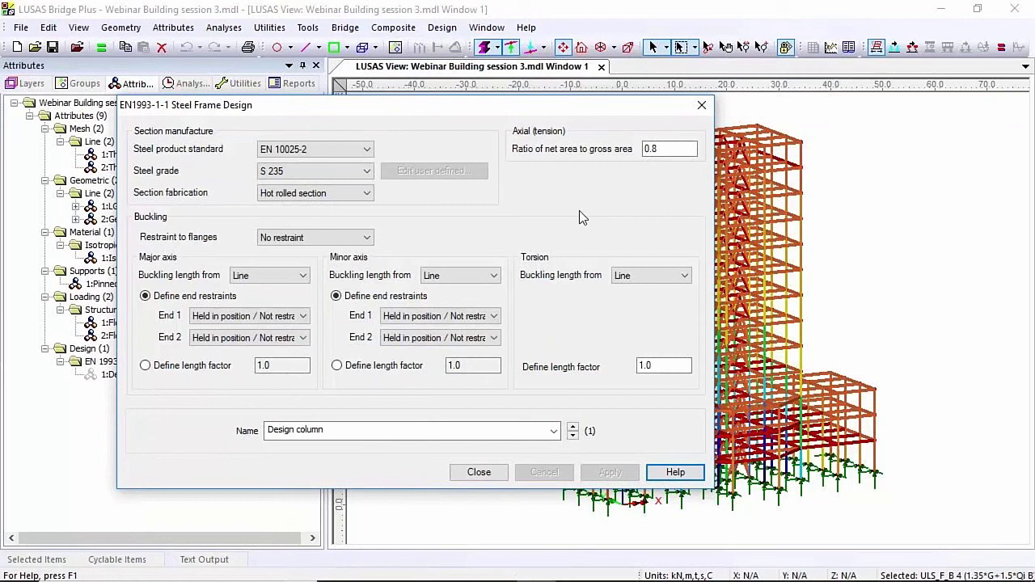
Step: Create attribute 'Design beam' with Top flange restrained and close the design dialog
left_click(368, 238)
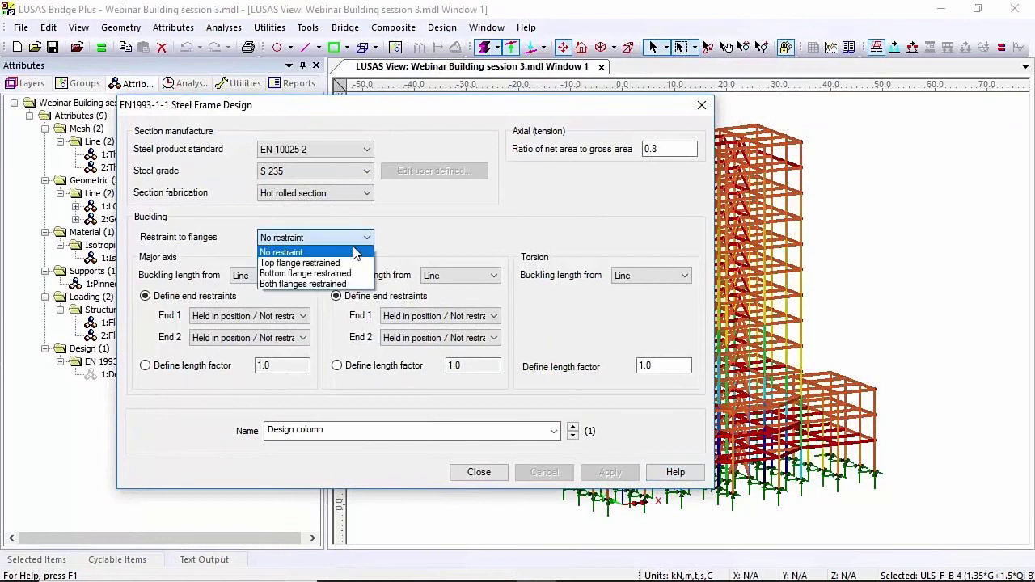
left_click(354, 263)
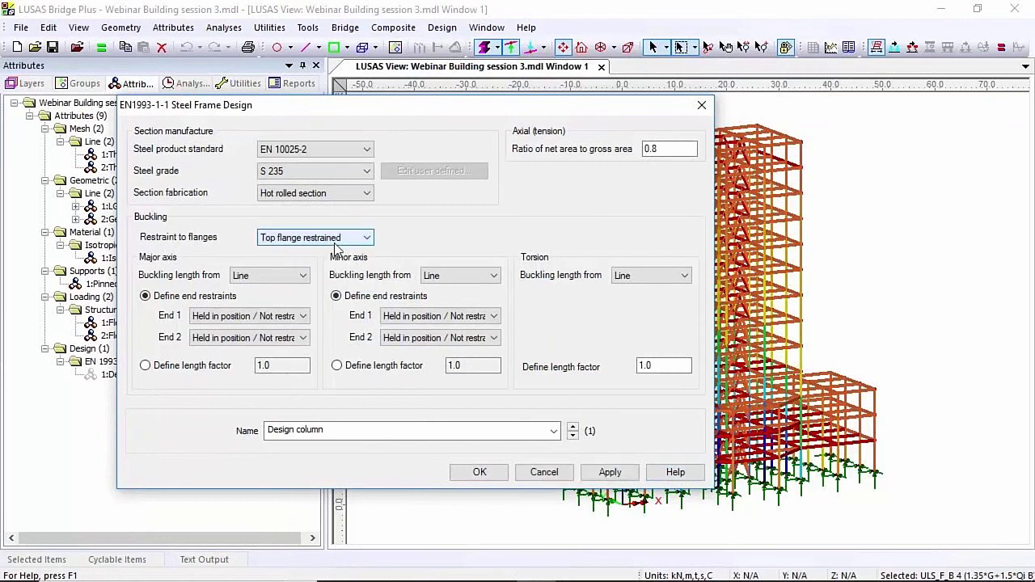
left_click(379, 430)
left_click(386, 432)
key("BackSpace")
key("BackSpace")
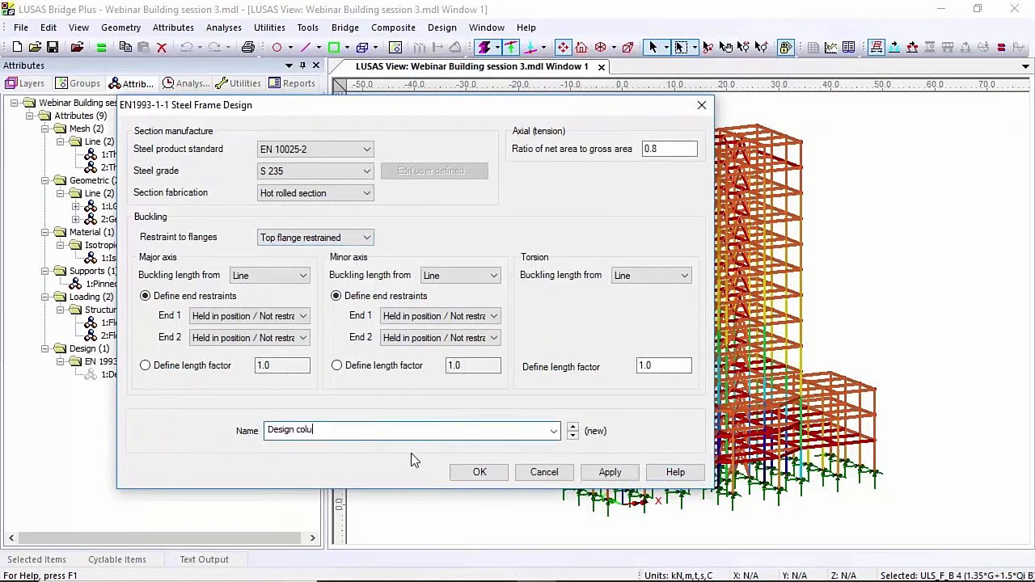
type("beam")
left_click(491, 477)
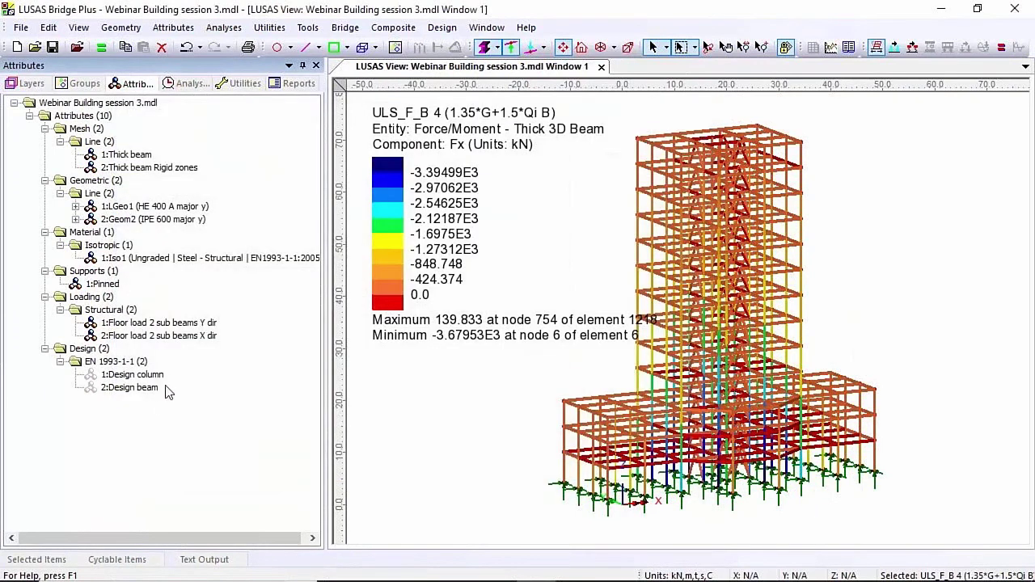
Step: Select all HE 400 A members and assign Design column to them
right_click(161, 208)
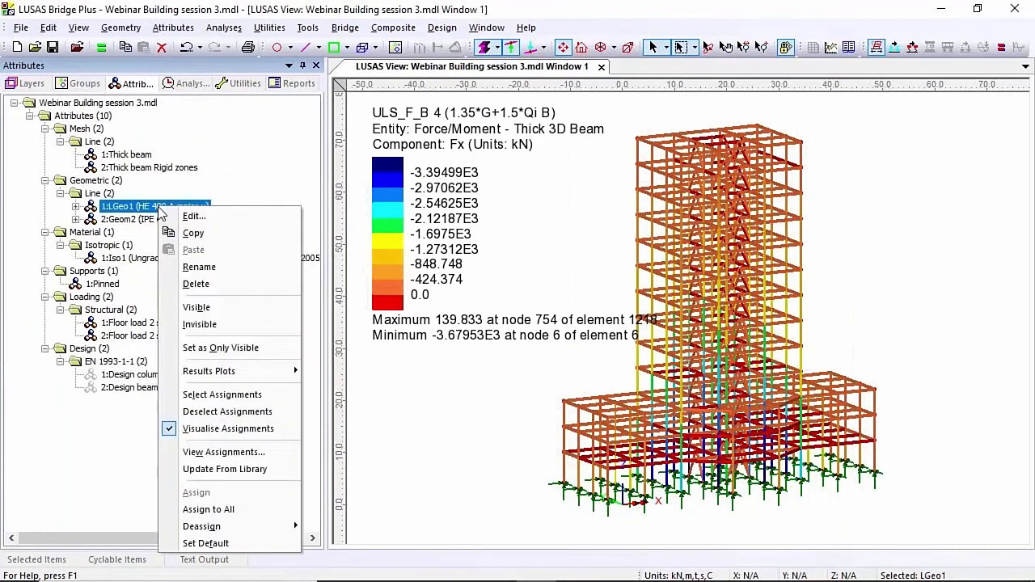
left_click(253, 412)
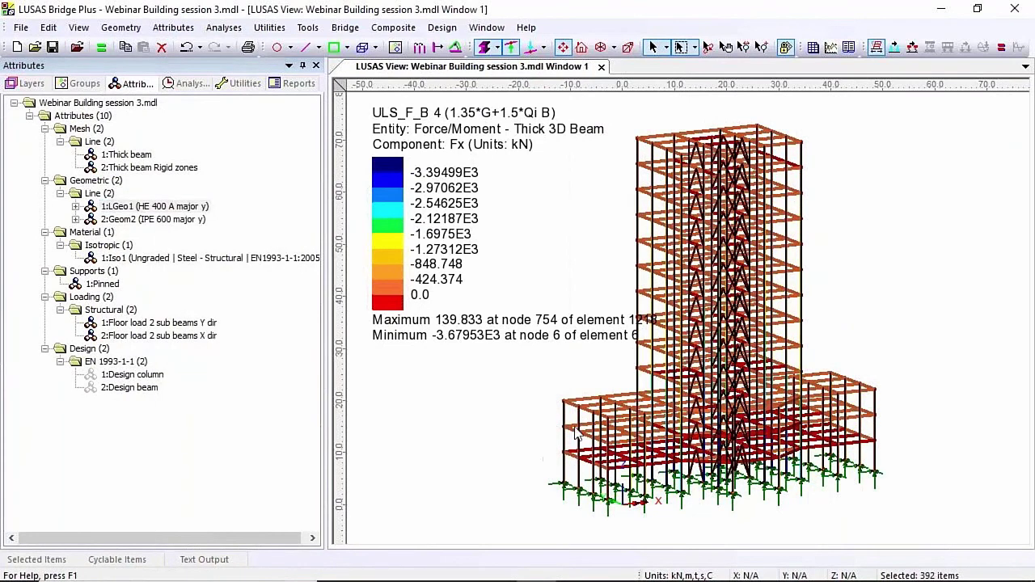
left_click_drag(148, 376, 457, 377)
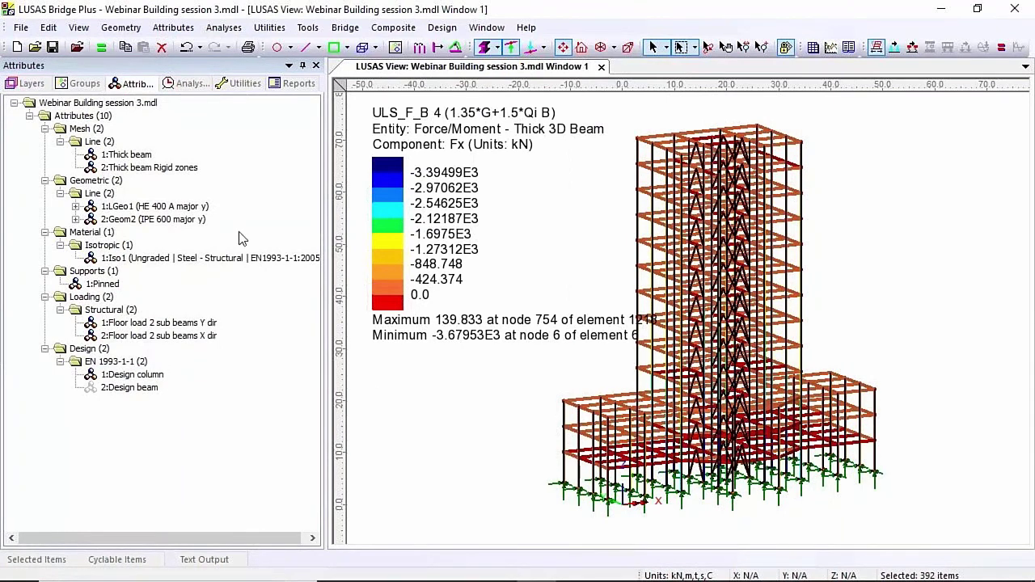
Step: Select all IPE 600 members and assign Design beam to them
right_click(159, 220)
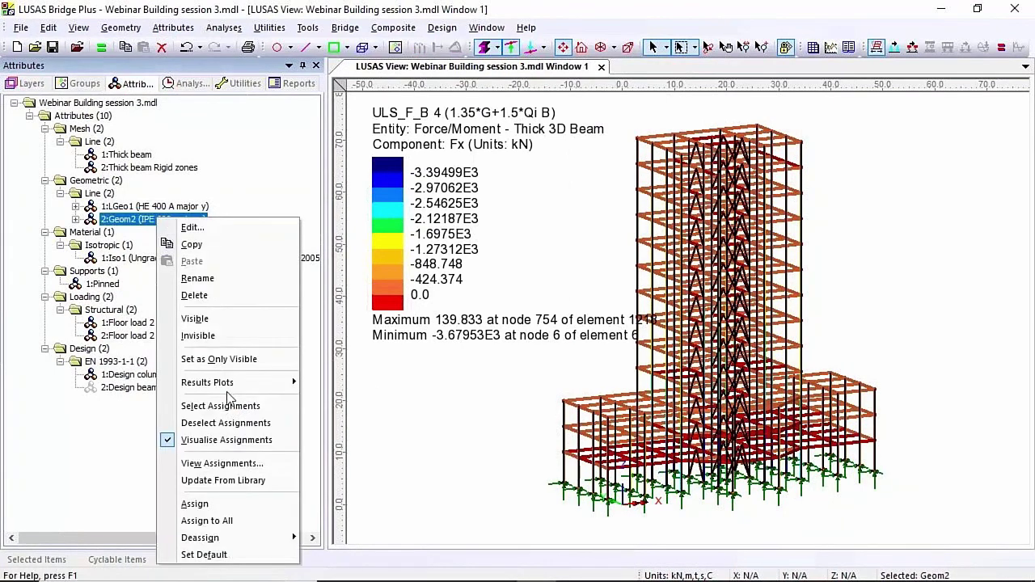
left_click(220, 406)
left_click(589, 341)
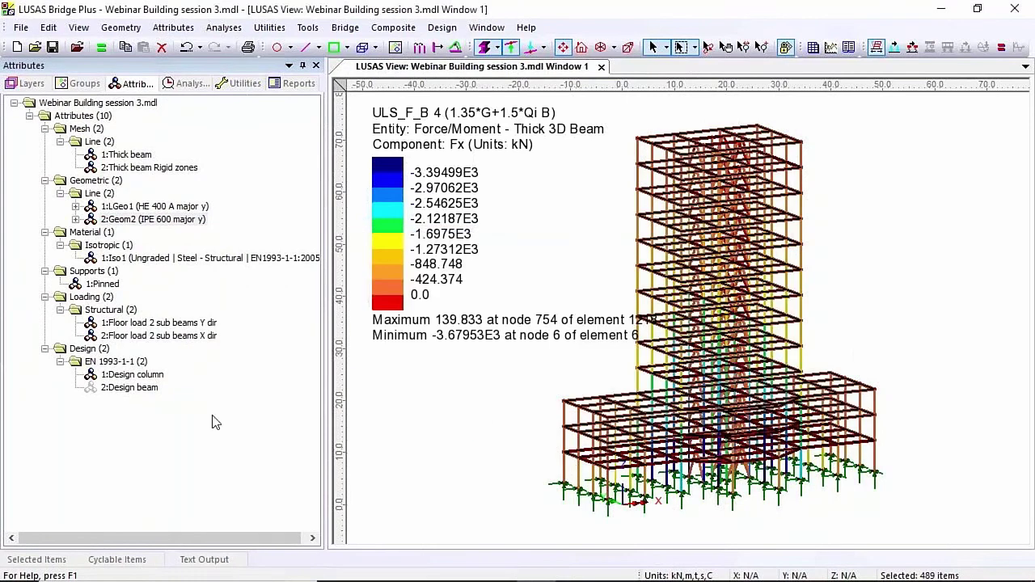
left_click_drag(134, 394, 467, 402)
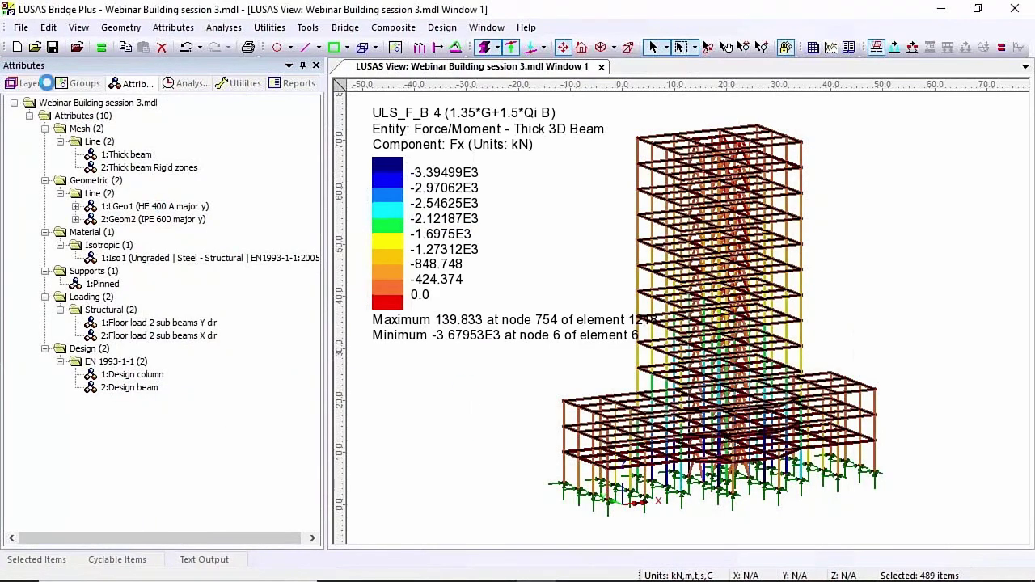
Step: Change the contour layer to Steel Frame - EN 1993-1-1 Util(Fx_c), peaking at 0.984771
left_click(29, 84)
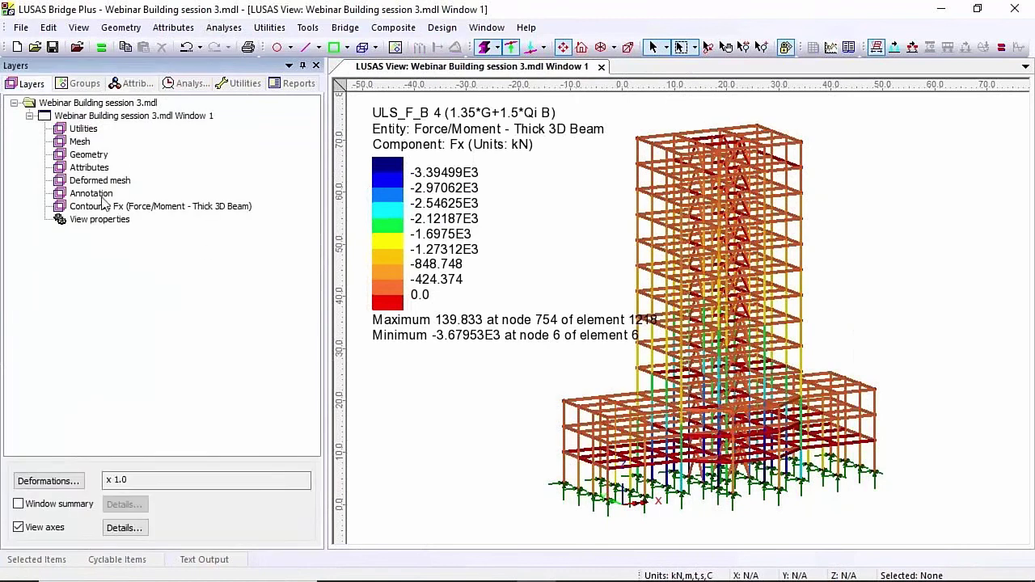
double_click(123, 208)
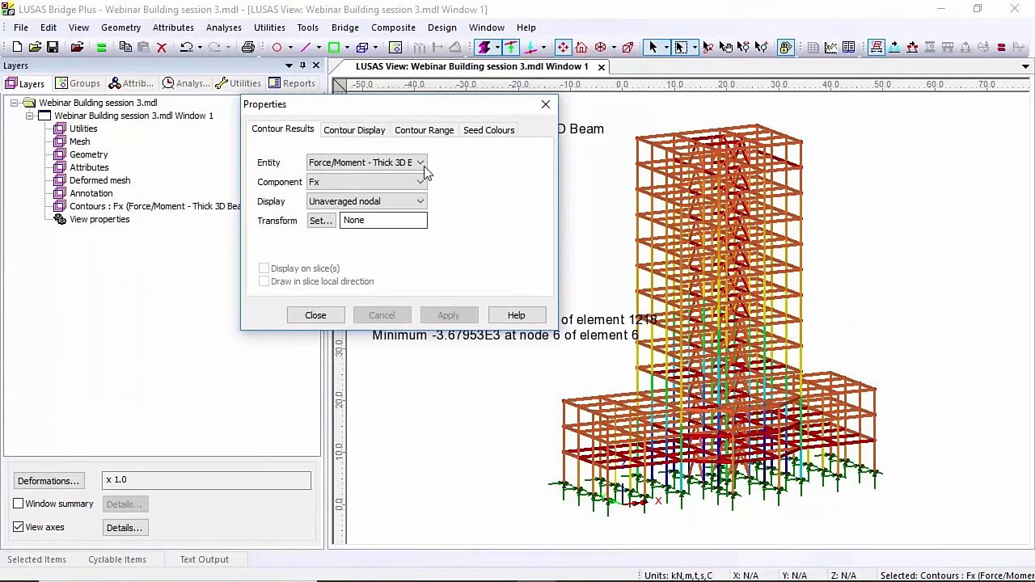
left_click(422, 163)
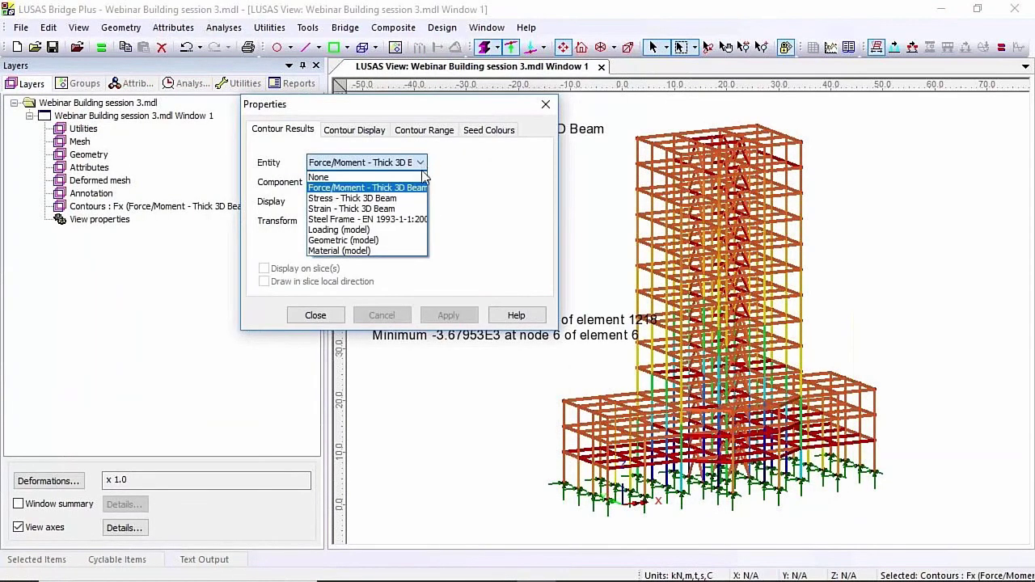
left_click(426, 224)
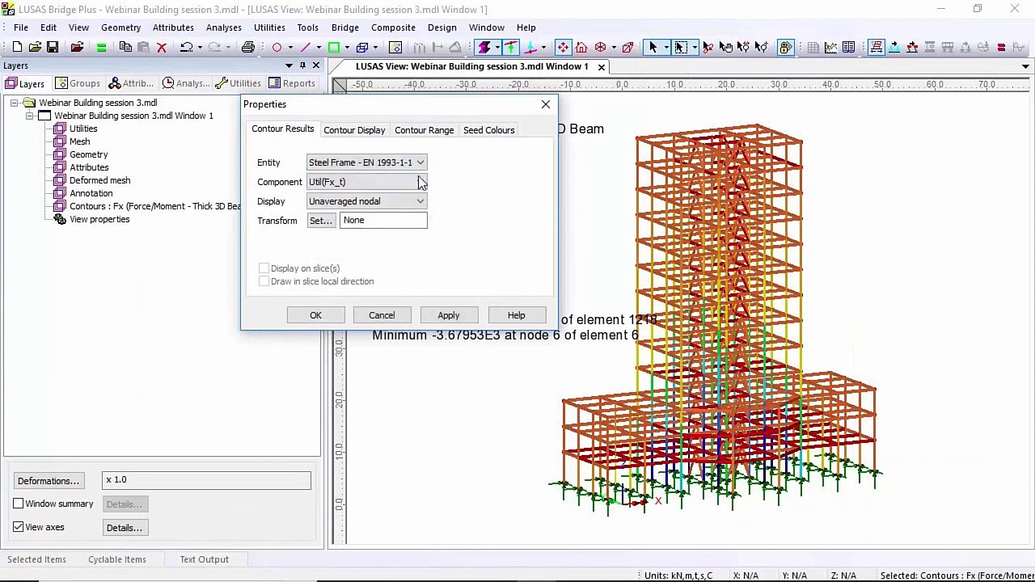
left_click(422, 182)
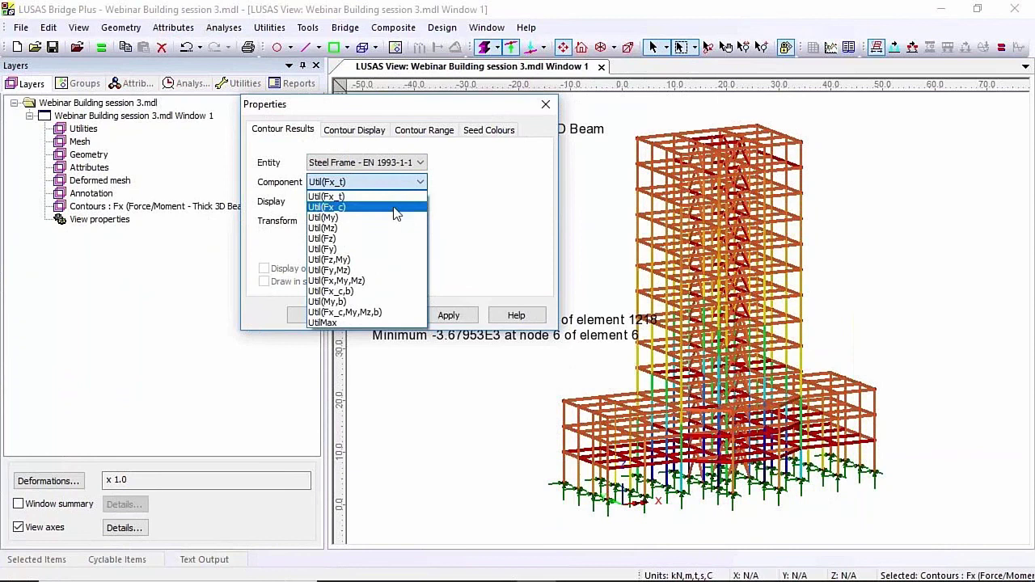
left_click(394, 207)
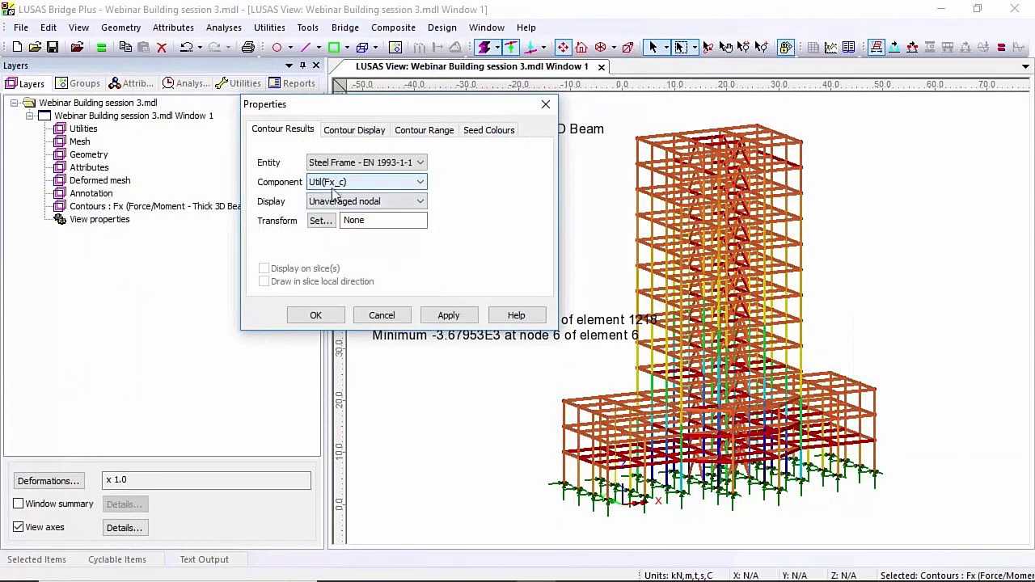
left_click(337, 315)
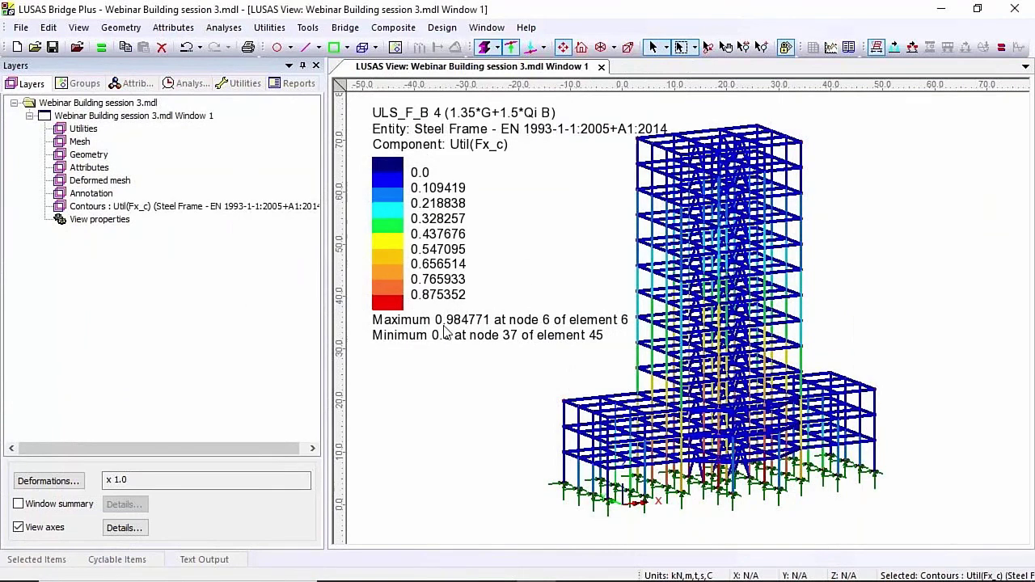
Step: Zoom in on the building base and select the red column
left_click(761, 46)
left_click_drag(682, 434, 758, 509)
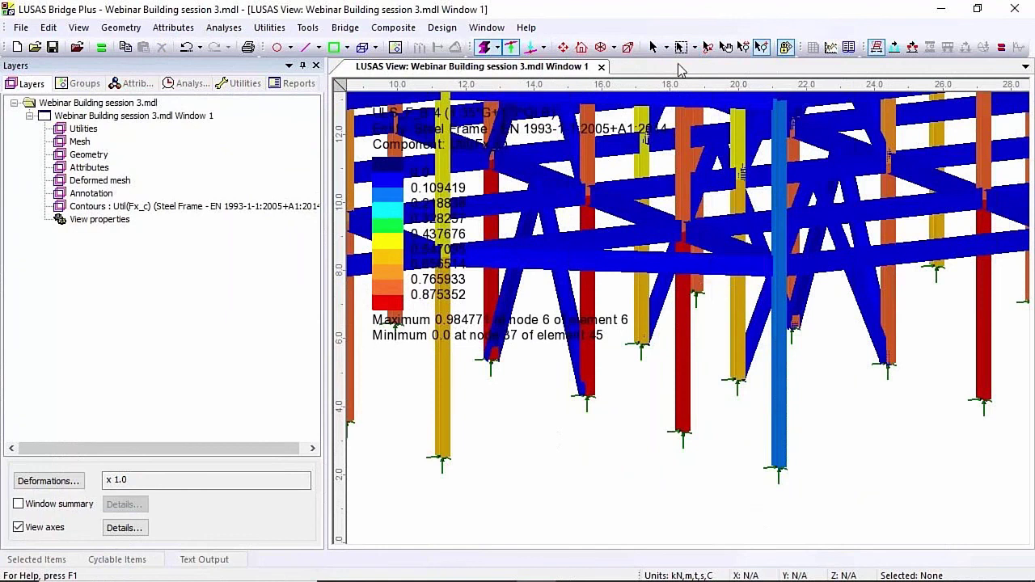
left_click(653, 47)
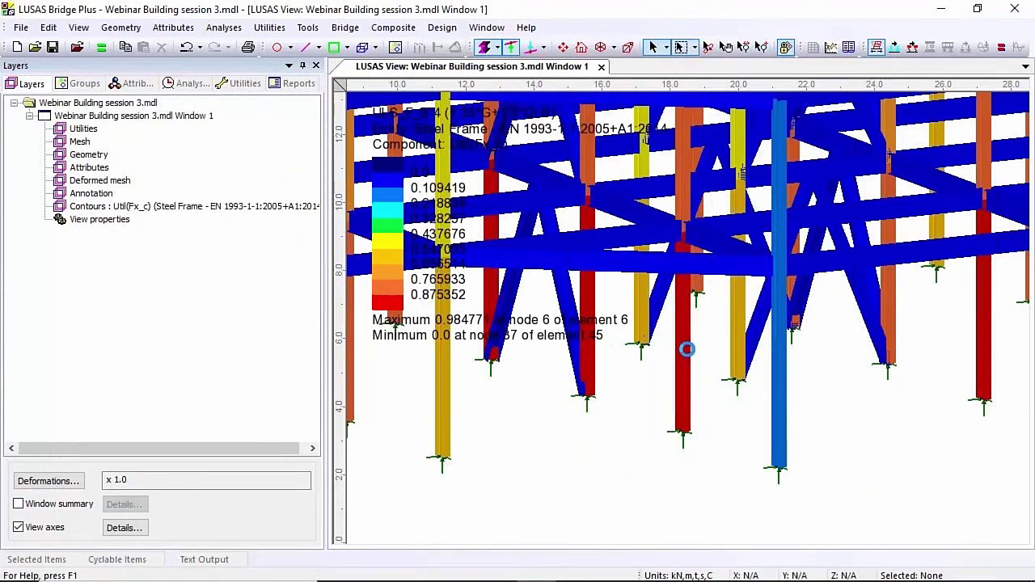
left_click(687, 352)
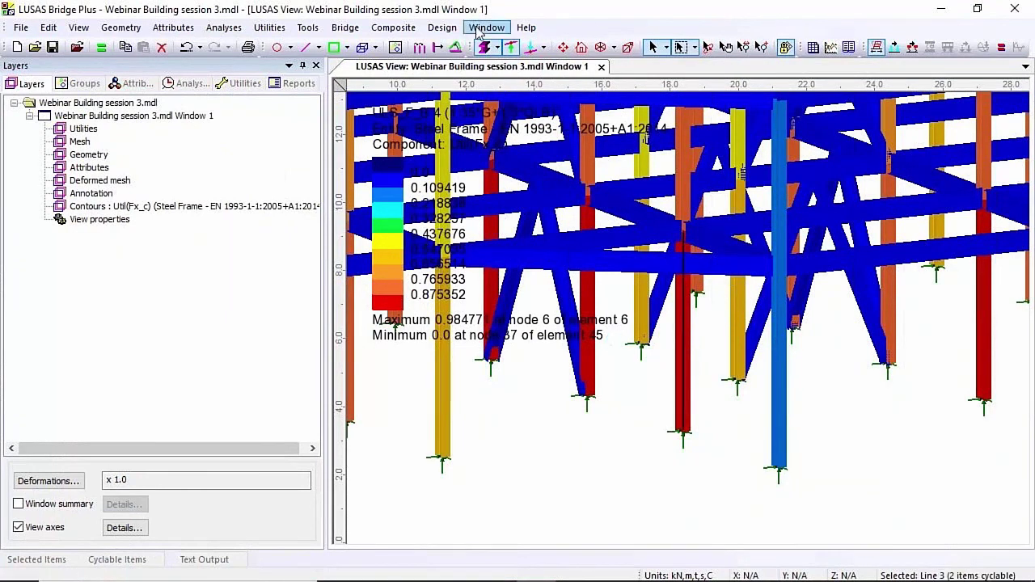
Step: Review Member 3's steel design report, noting Util(Fx_c,b) buckling fails at 1.44811
left_click(442, 27)
mouse_move(504, 100)
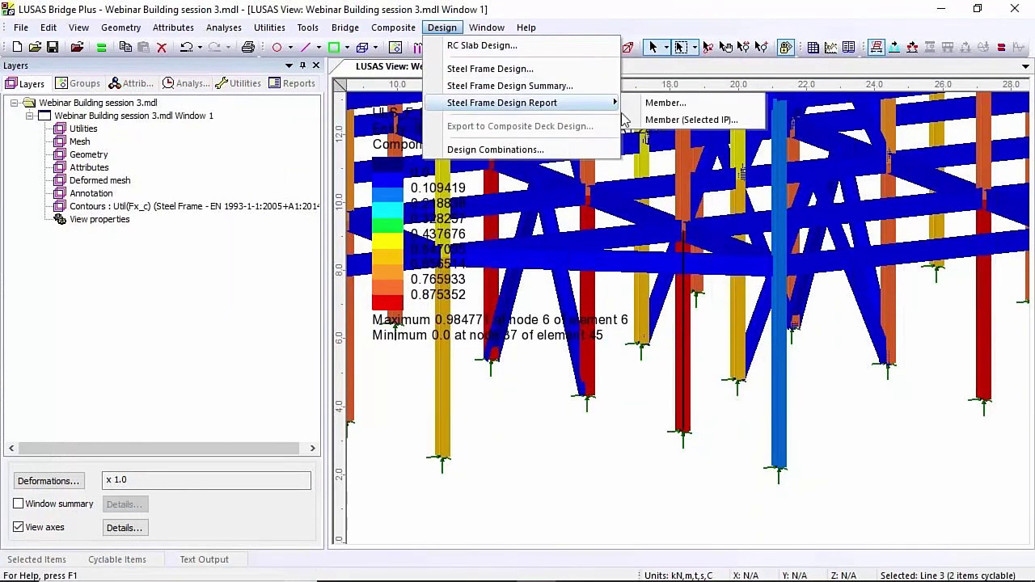
left_click(688, 103)
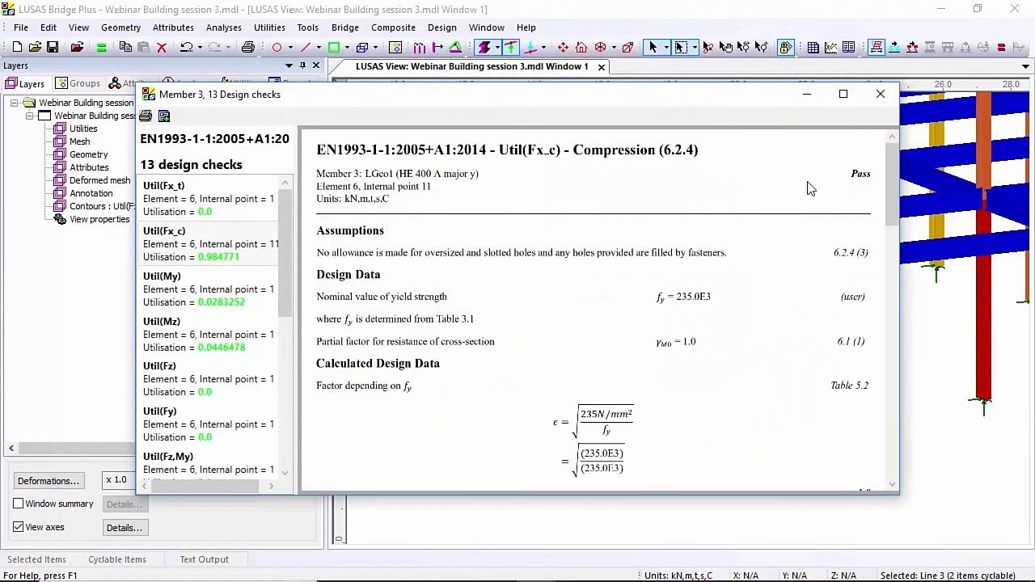
mouse_move(893, 191)
left_mouse_down()
mouse_move(890, 398)
mouse_move(902, 448)
mouse_move(893, 182)
left_mouse_up()
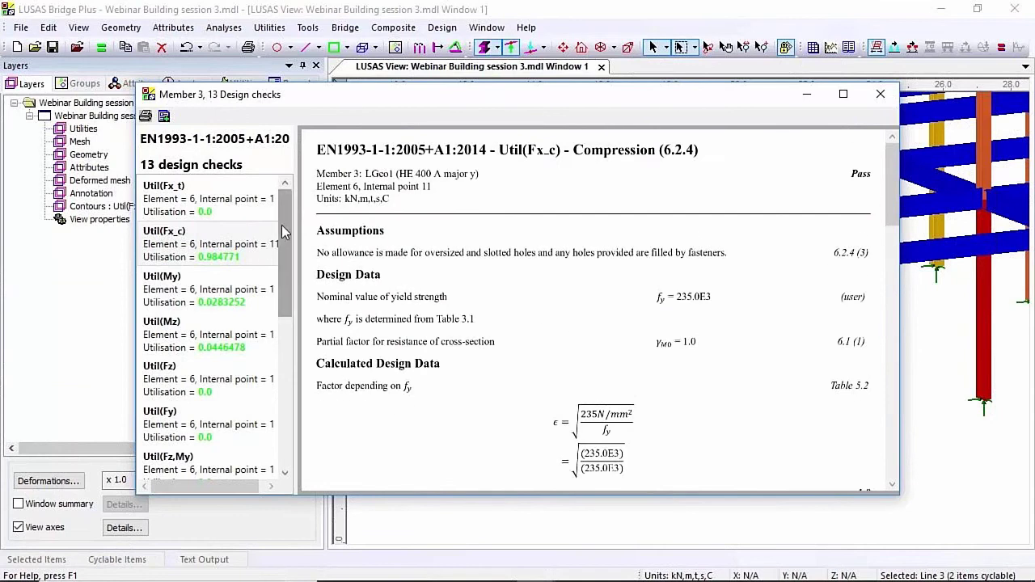
left_click_drag(284, 235, 287, 391)
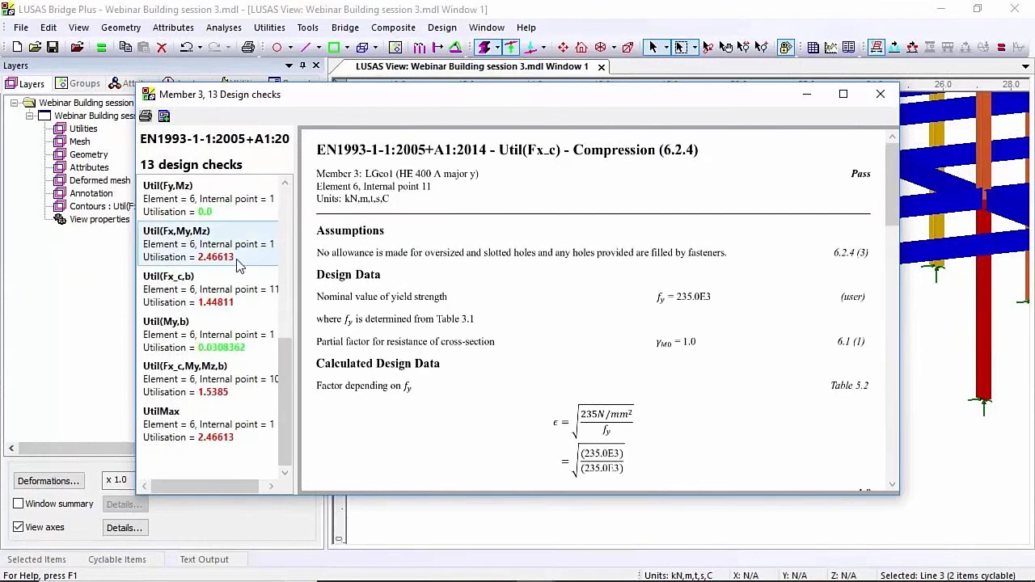
left_click(198, 291)
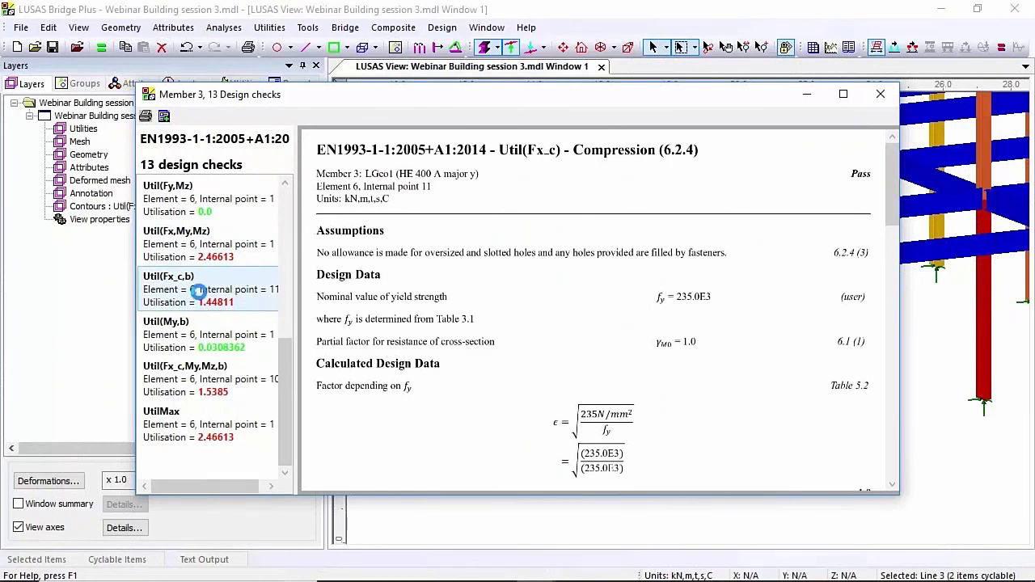
left_click(198, 291)
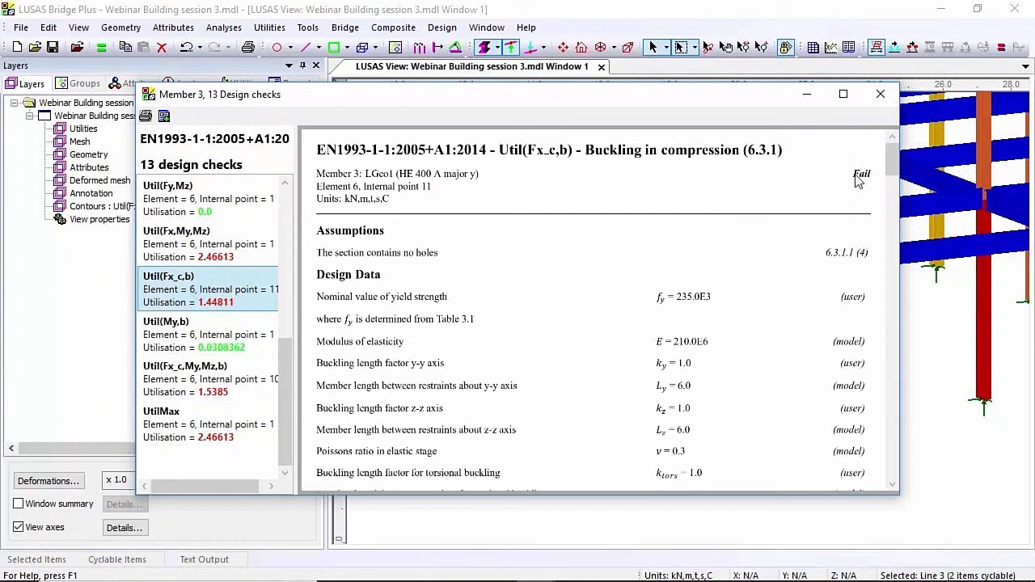
left_click_drag(893, 174, 892, 149)
left_click(885, 104)
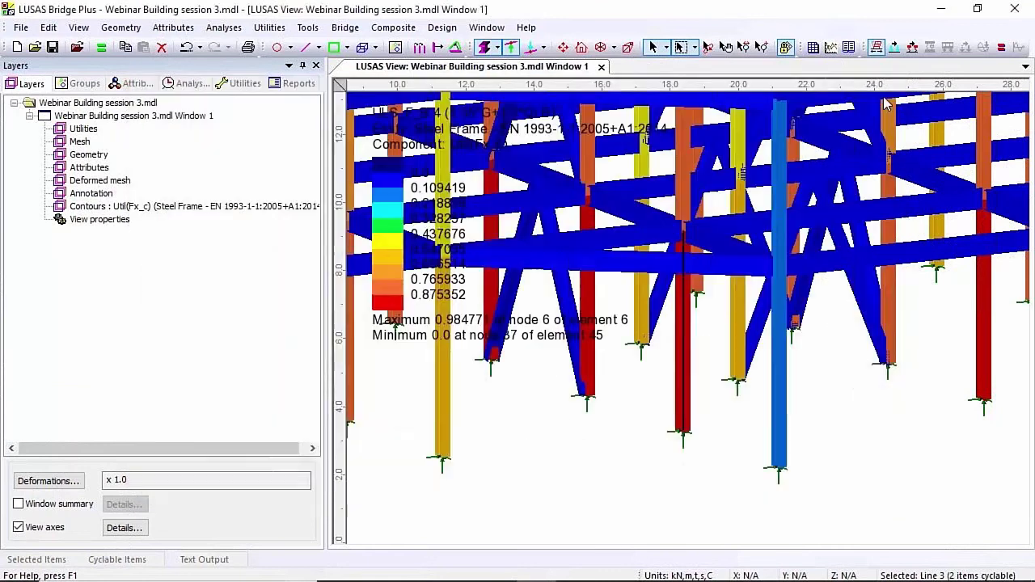
Step: Change the Contours layer component from Util(Fx_c) to UtilMax
left_click(564, 47)
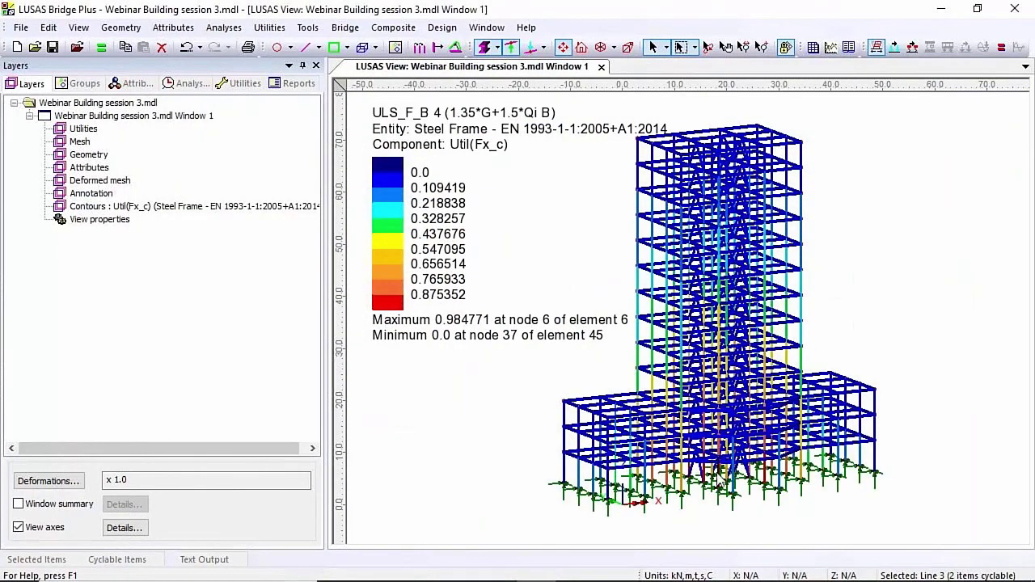
left_click(133, 83)
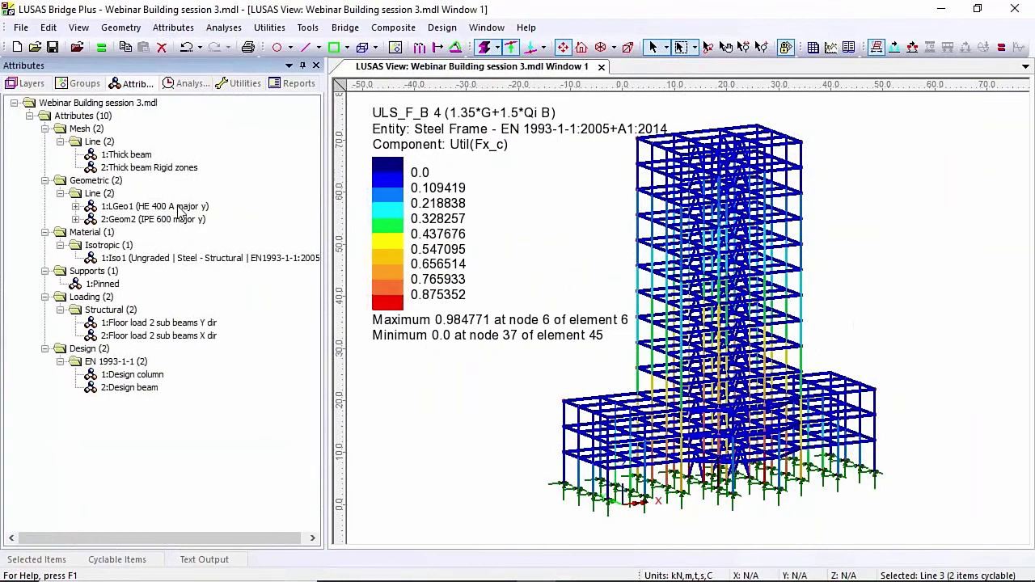
left_click(25, 85)
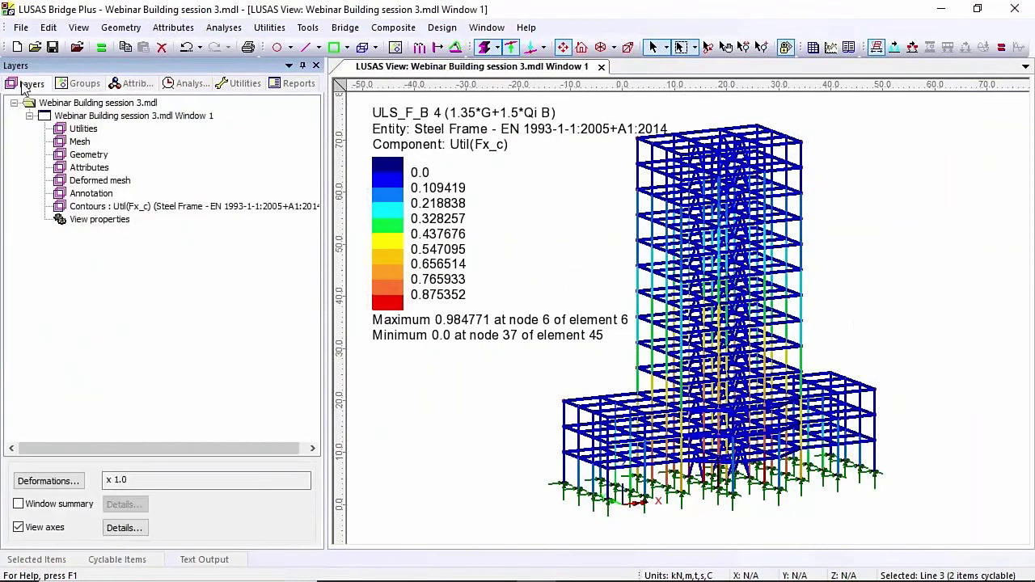
double_click(155, 210)
left_click(420, 182)
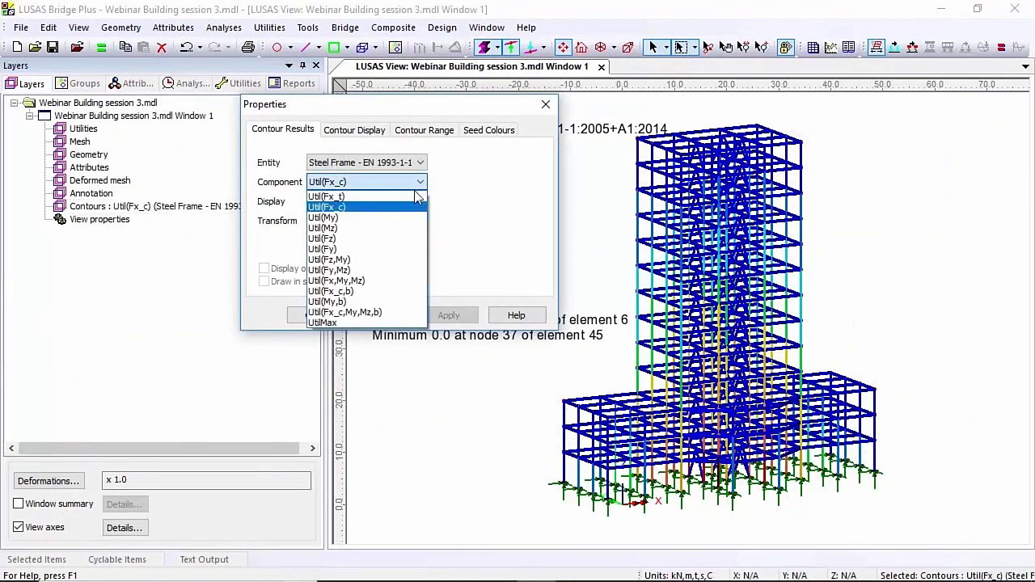
left_click(339, 322)
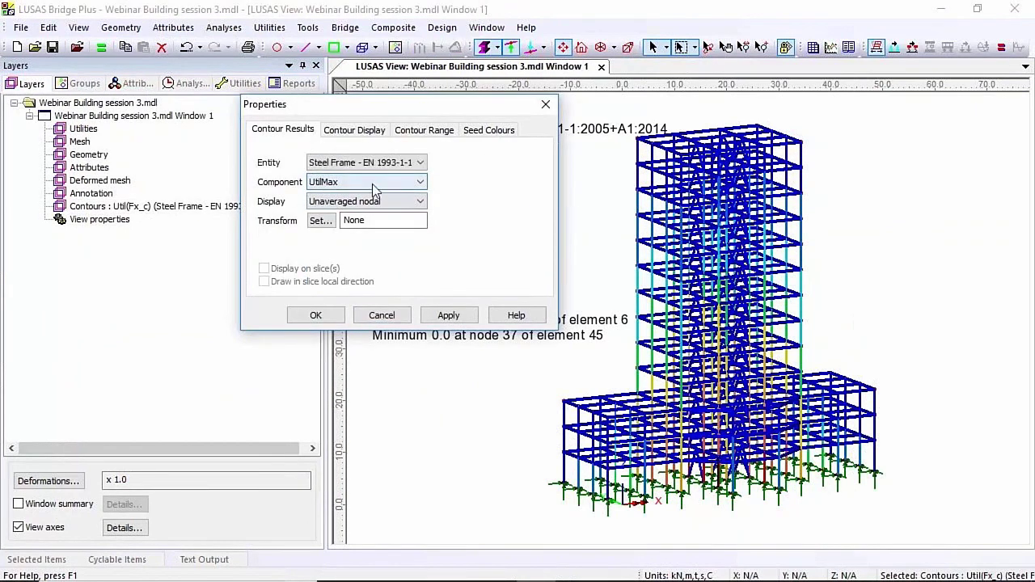
Step: Cap the contour range at a fixed maximum of 1 and apply
left_click(426, 132)
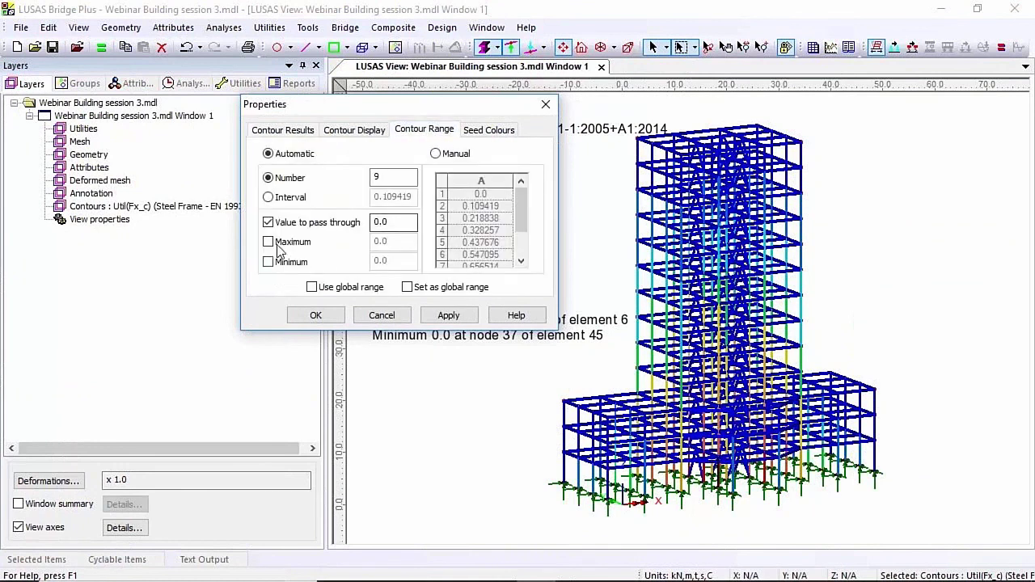
left_click(268, 242)
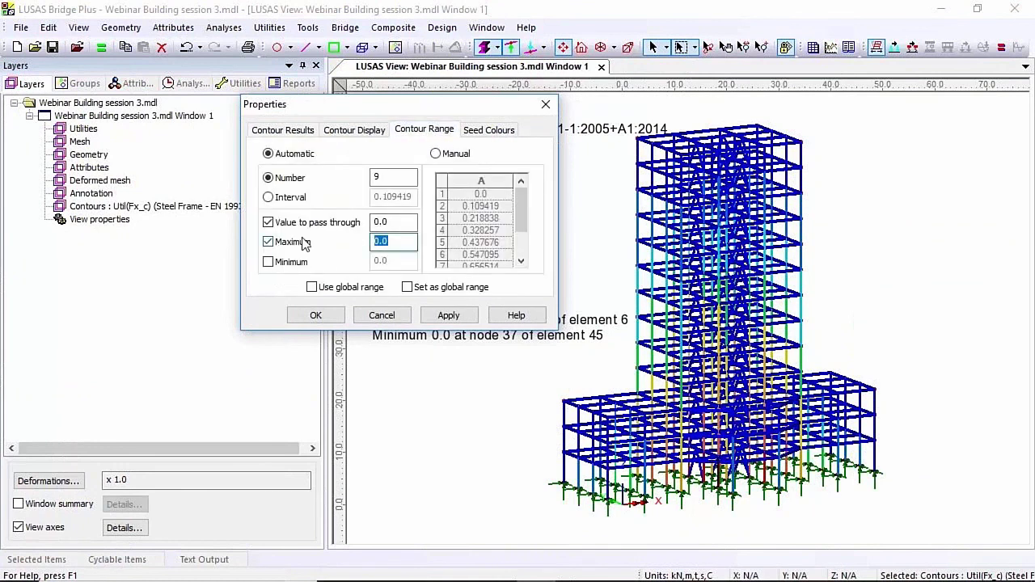
type("1")
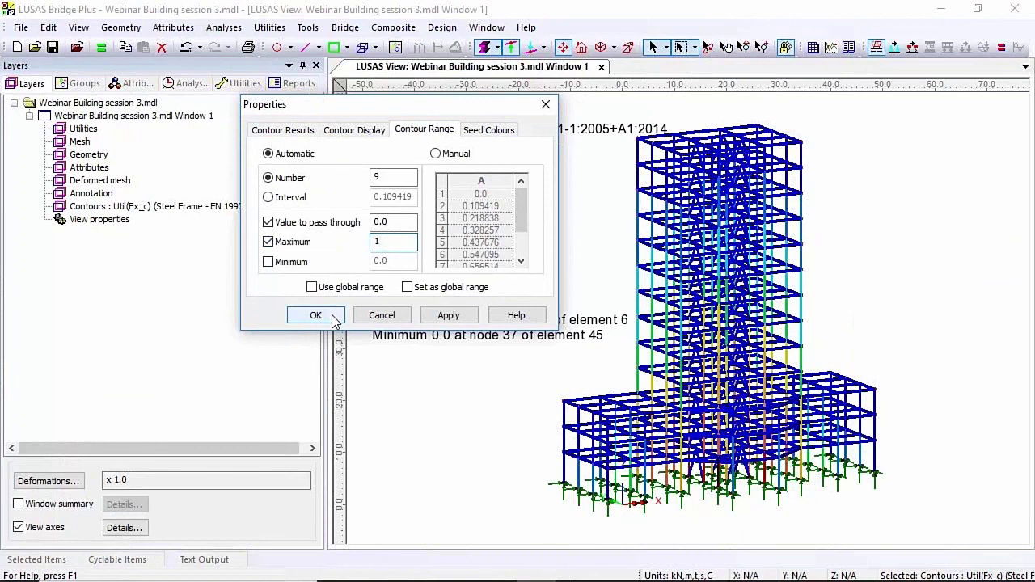
left_click(332, 316)
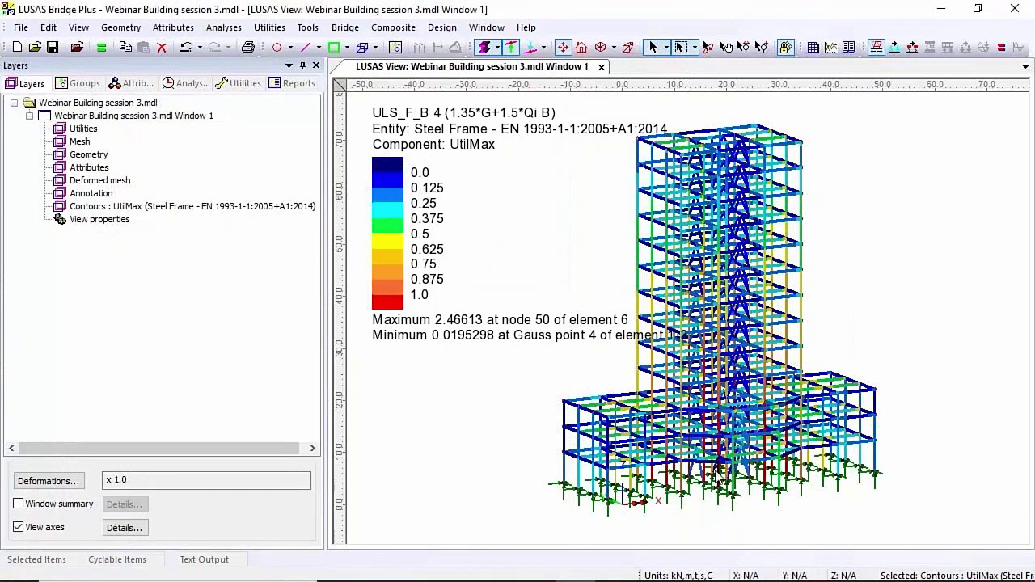
Step: Switch column section LGeo1 from HE 400 A to HE 400 M, then start Solve Now
left_click(761, 47)
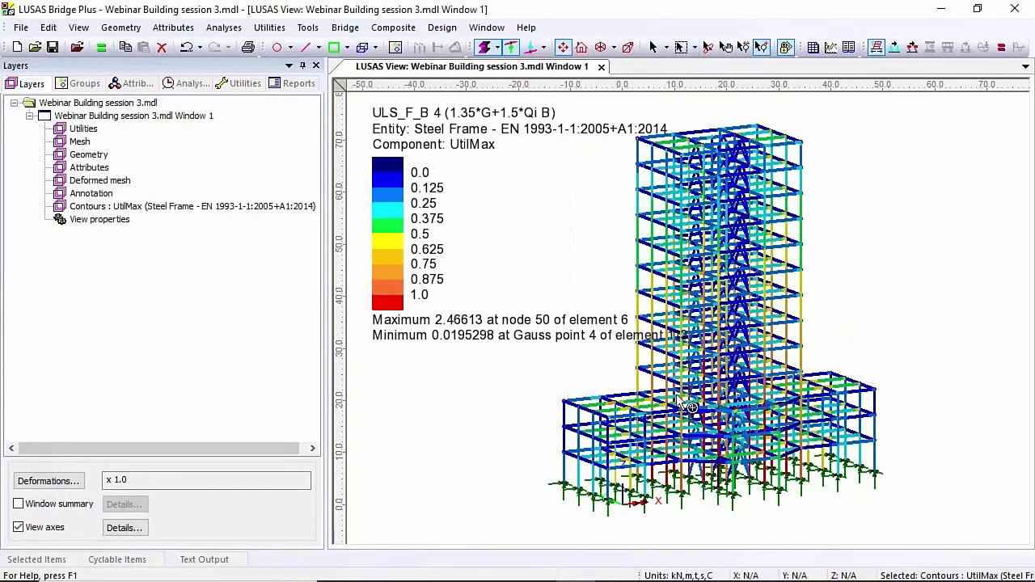
left_click_drag(679, 376, 797, 517)
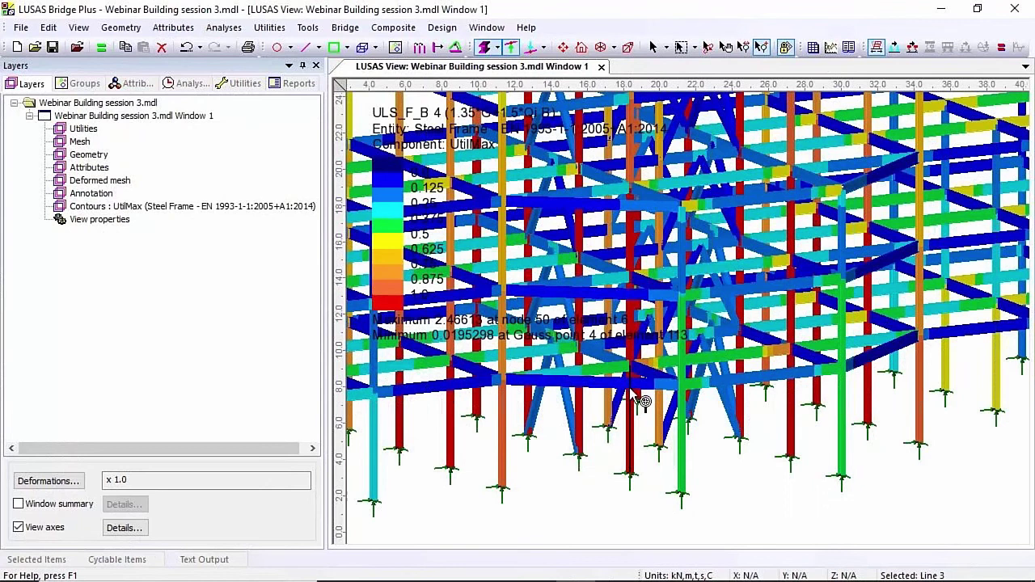
left_click(563, 47)
left_click(653, 47)
left_click(134, 83)
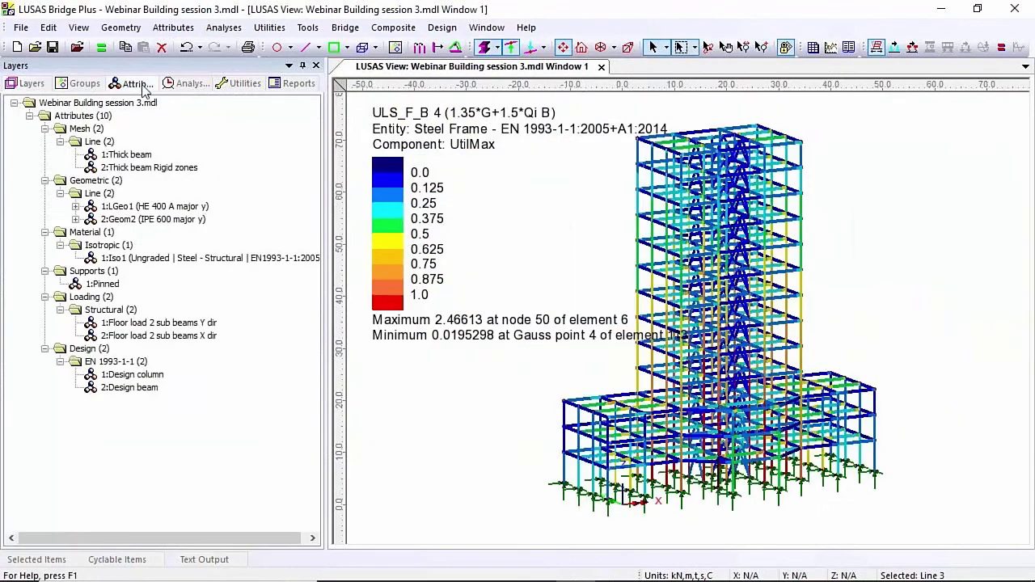
double_click(159, 207)
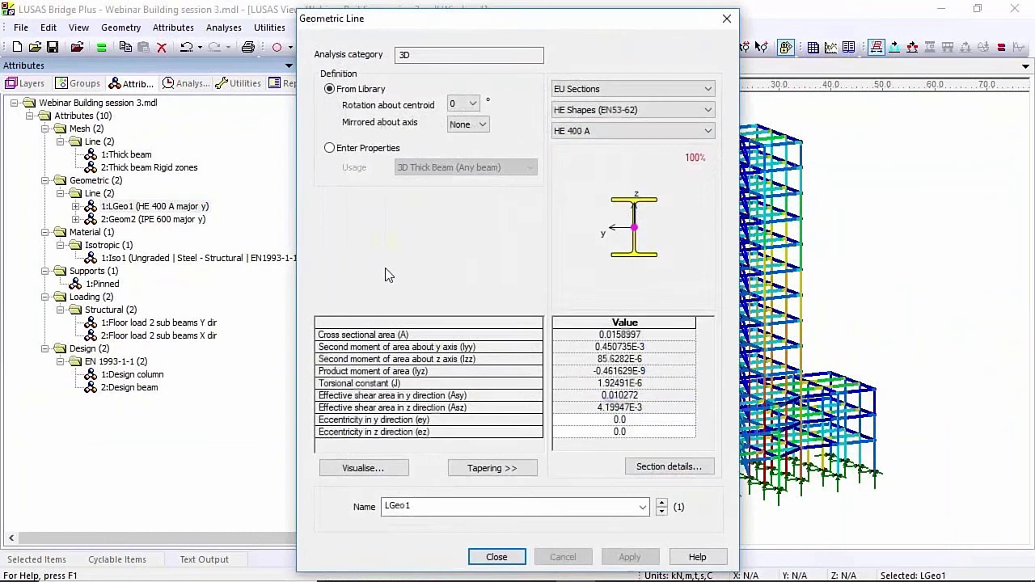
left_click(709, 133)
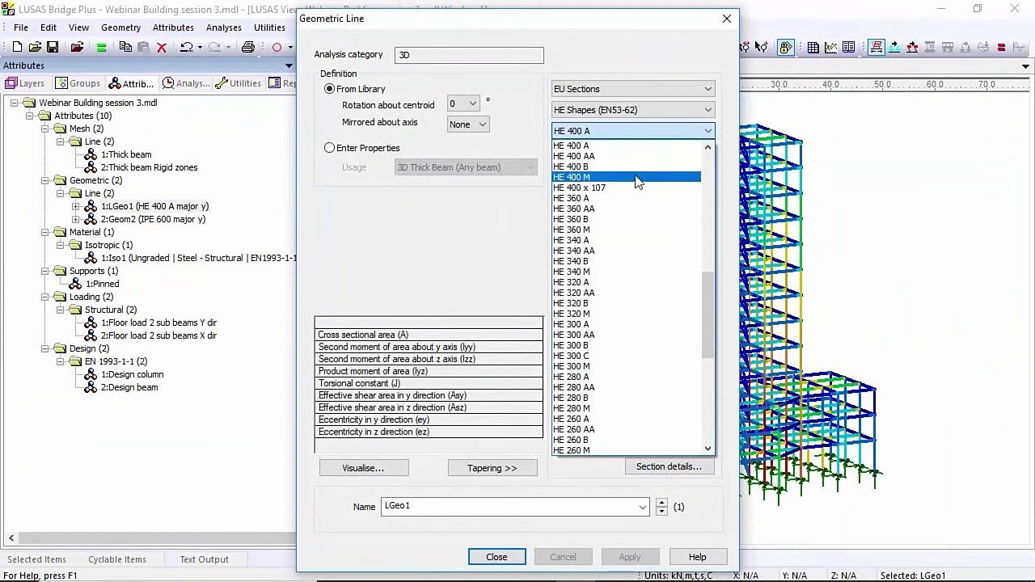
left_click(636, 178)
left_click(510, 562)
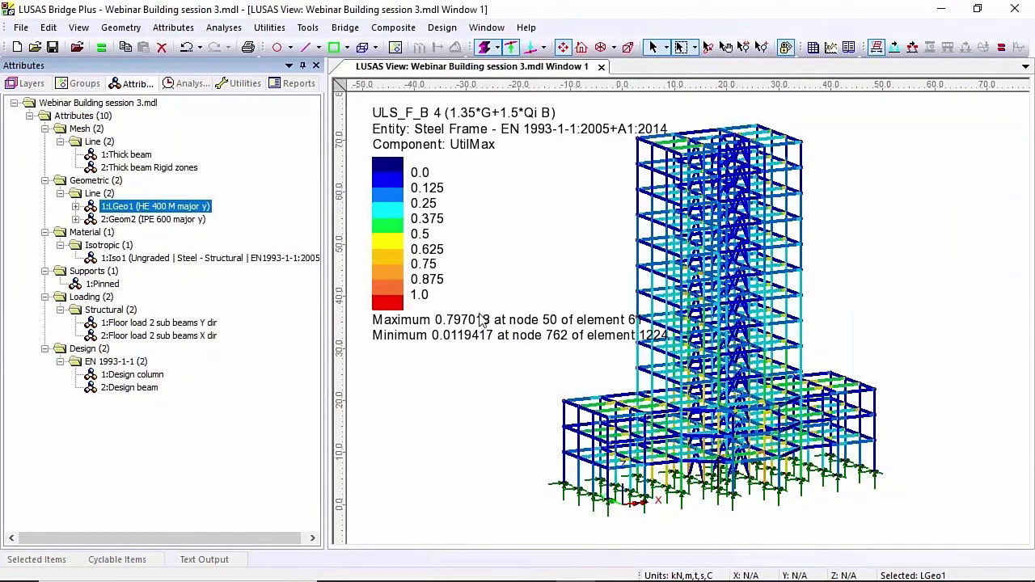
left_click(102, 47)
Step: Save and solve Analysis 1; UtilMax now peaks at 0.784308, all members below 1.0
left_click(533, 399)
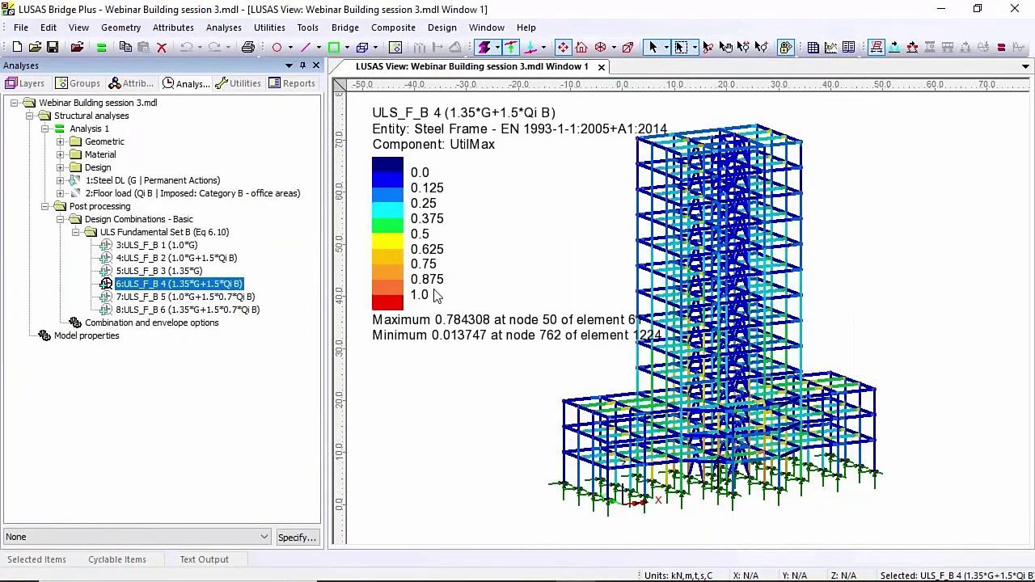
left_click(508, 288)
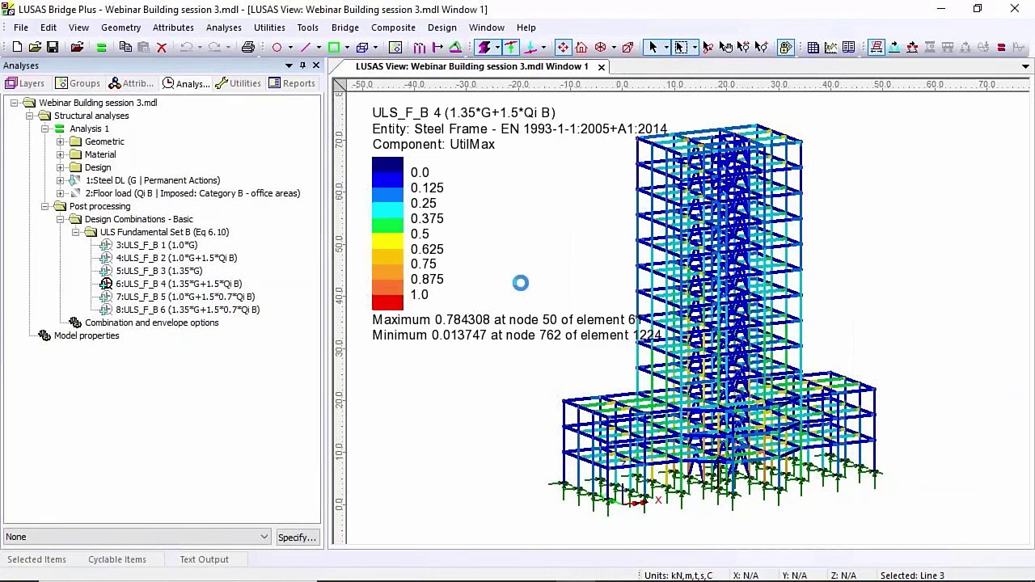
left_click(761, 47)
left_click_drag(754, 496, 678, 339)
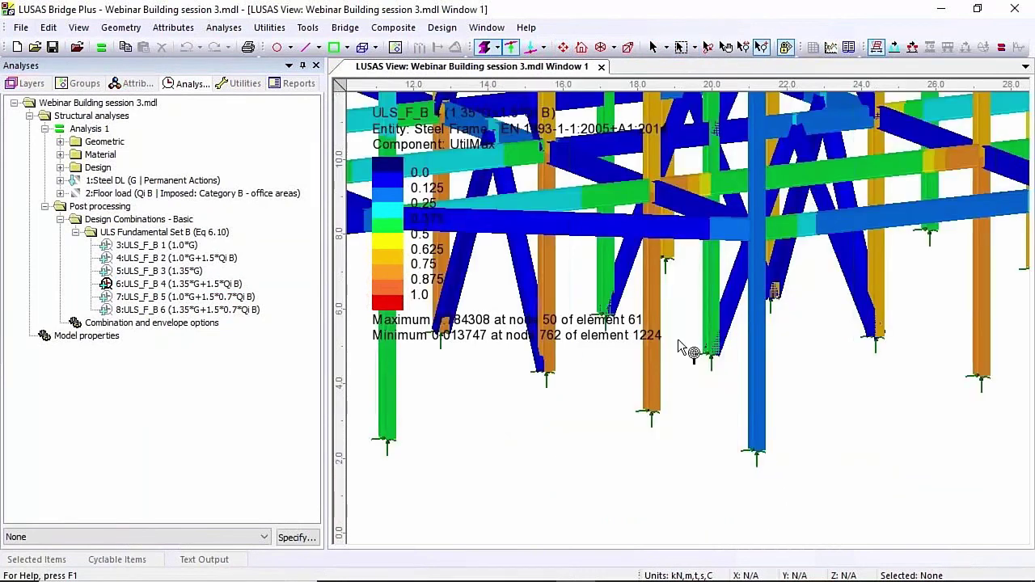
left_click(653, 47)
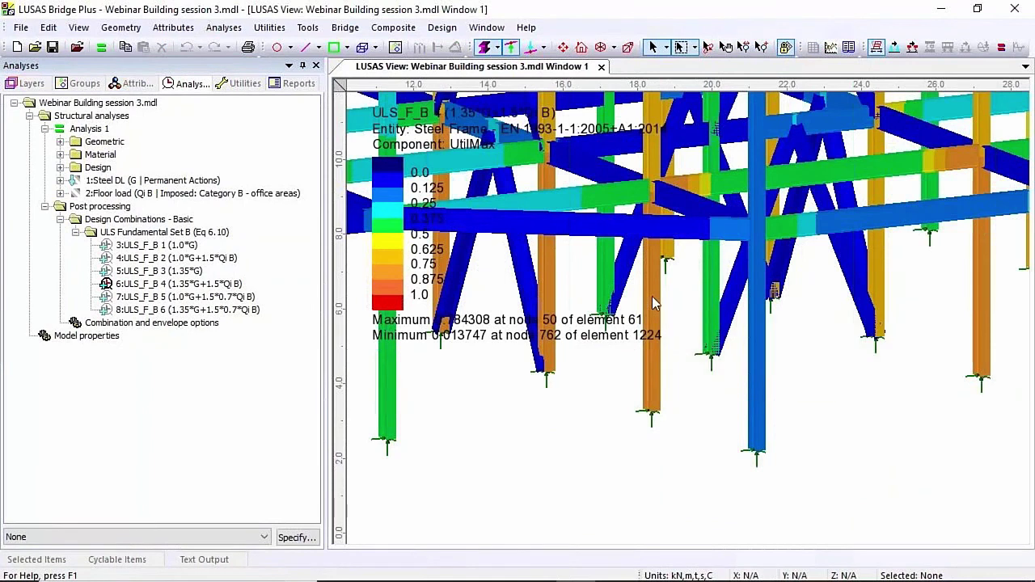
left_click(654, 303)
left_click(447, 28)
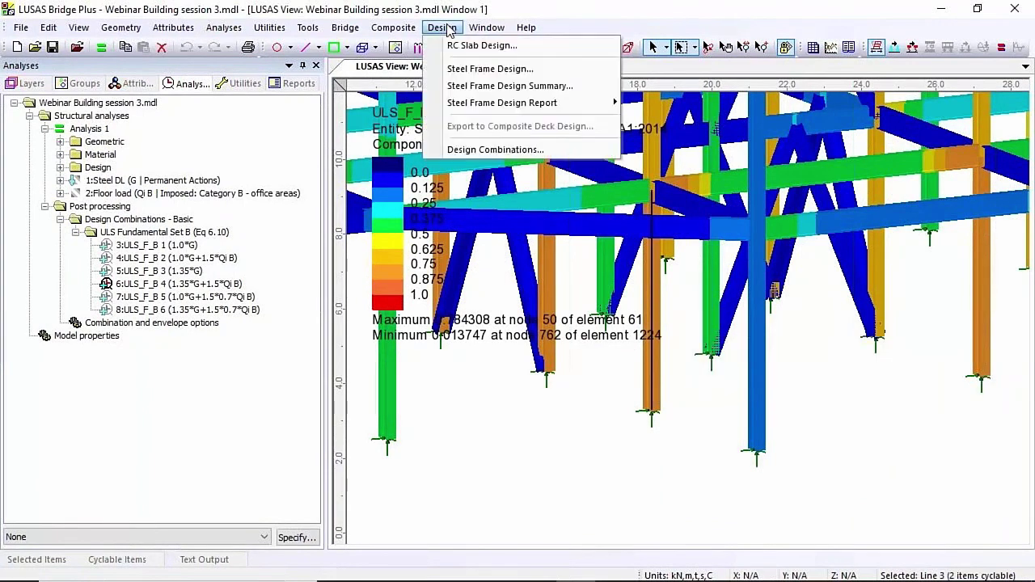
mouse_move(590, 104)
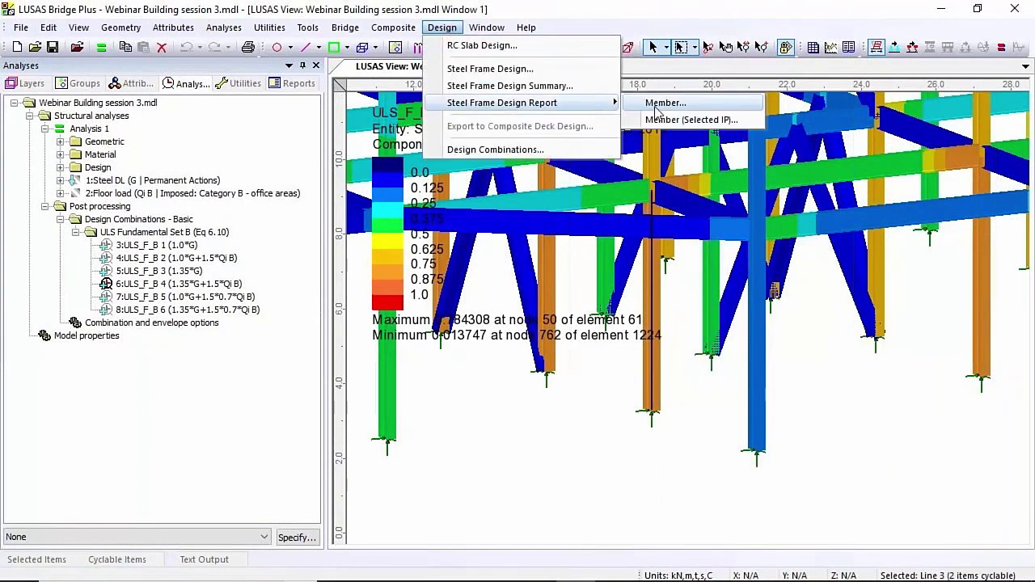
left_click(651, 116)
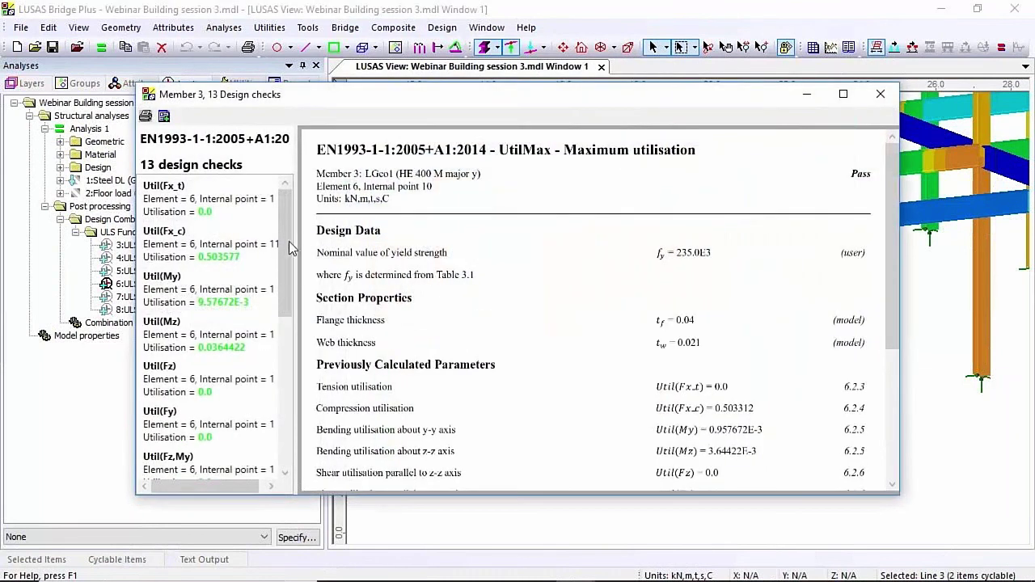
mouse_move(287, 244)
left_mouse_down()
mouse_move(289, 405)
mouse_move(285, 249)
left_mouse_up()
left_click(881, 98)
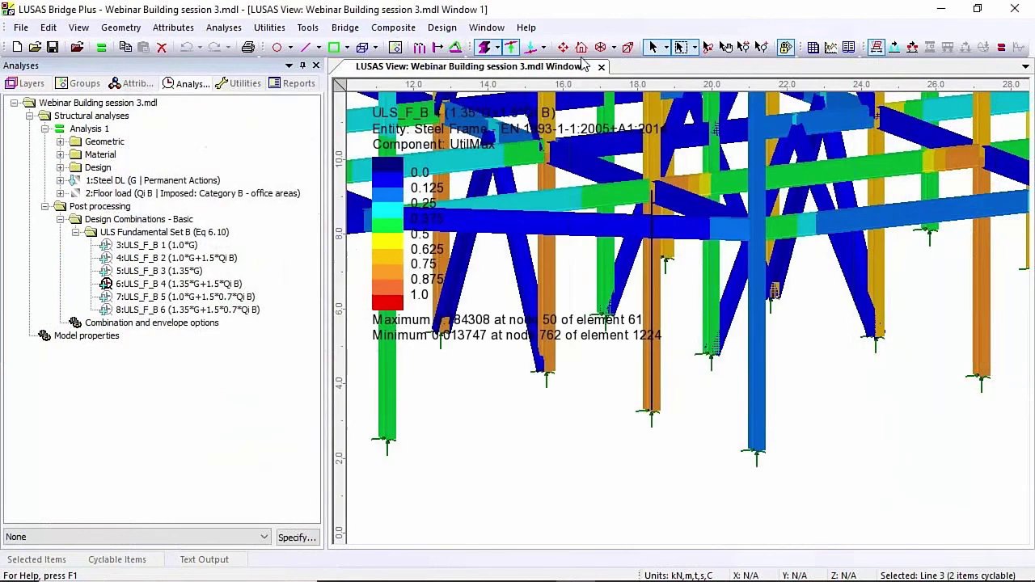
left_click(564, 48)
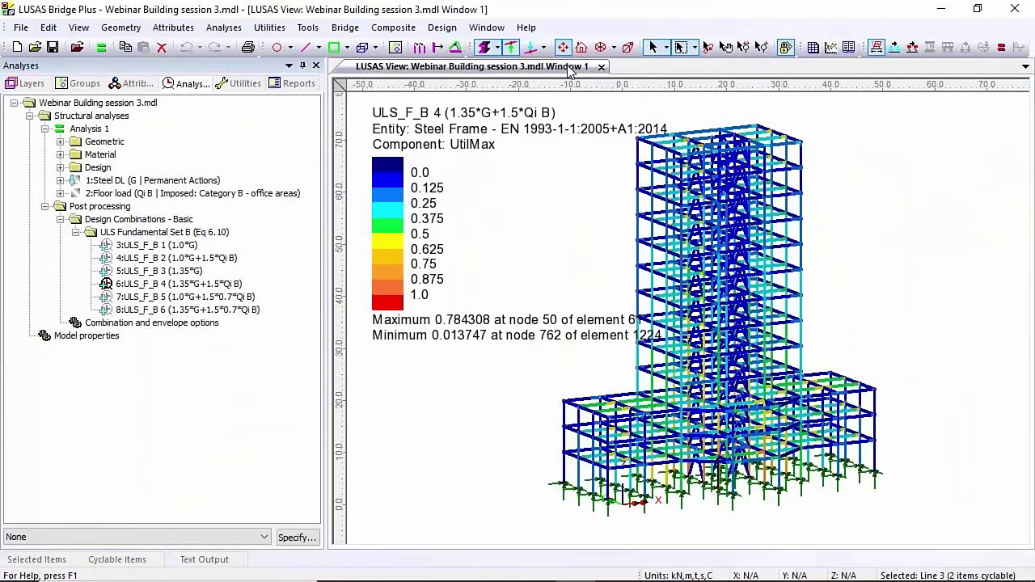
key("alt+Tab")
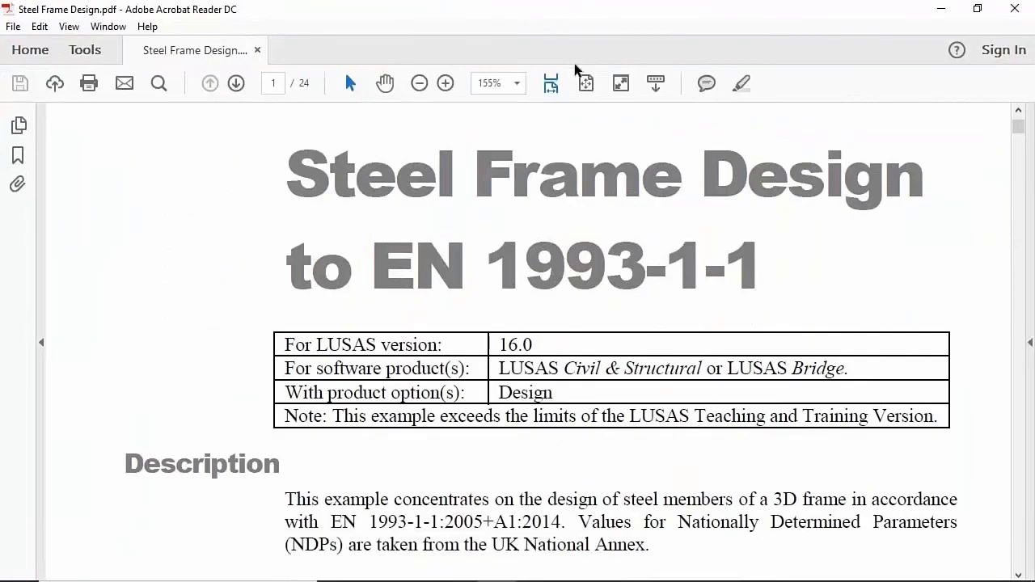
left_click_drag(1017, 127, 1019, 155)
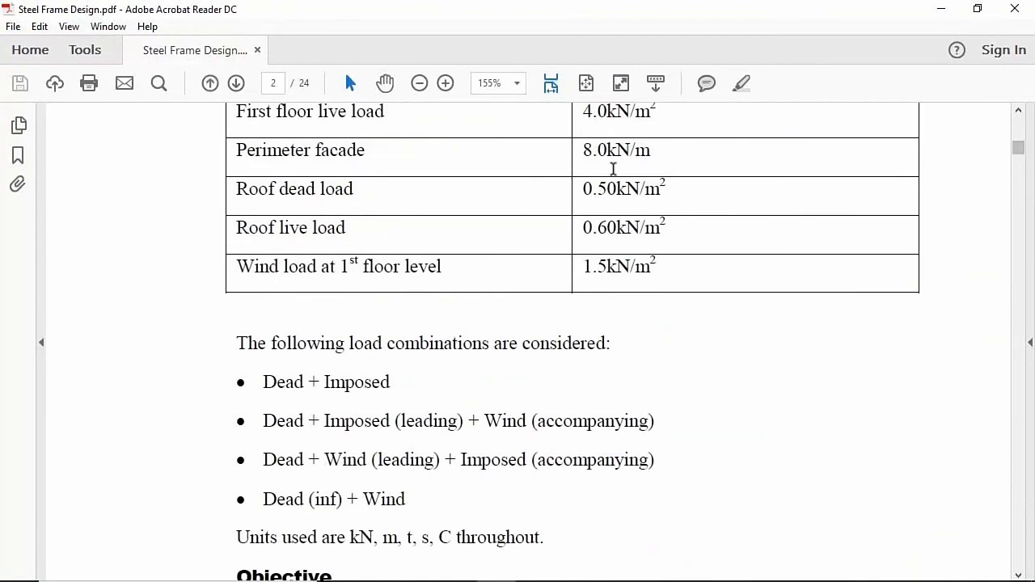
scroll(472, 152, "up", 2)
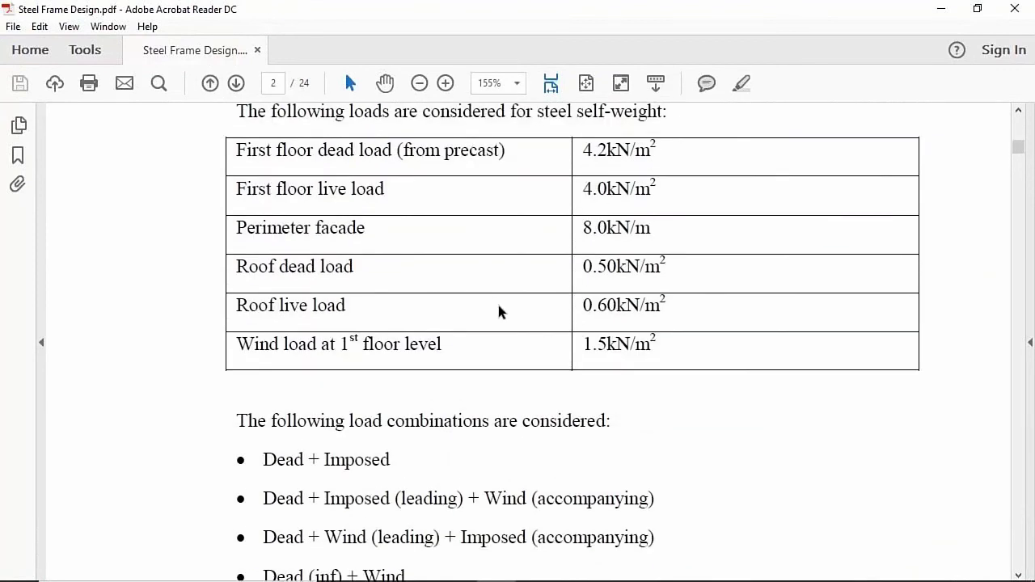
scroll(507, 306, "up", 20)
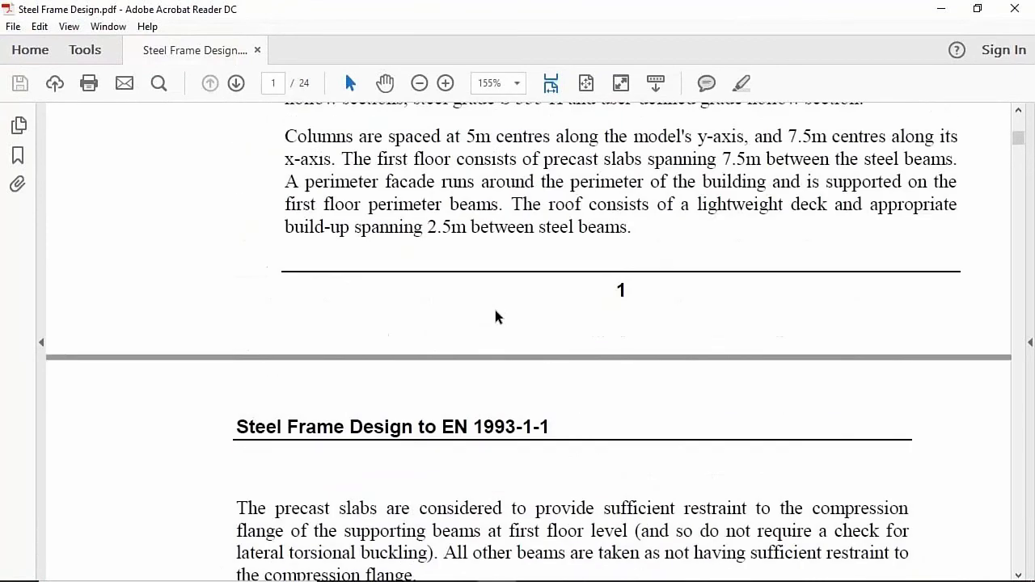
scroll(493, 312, "up", 12)
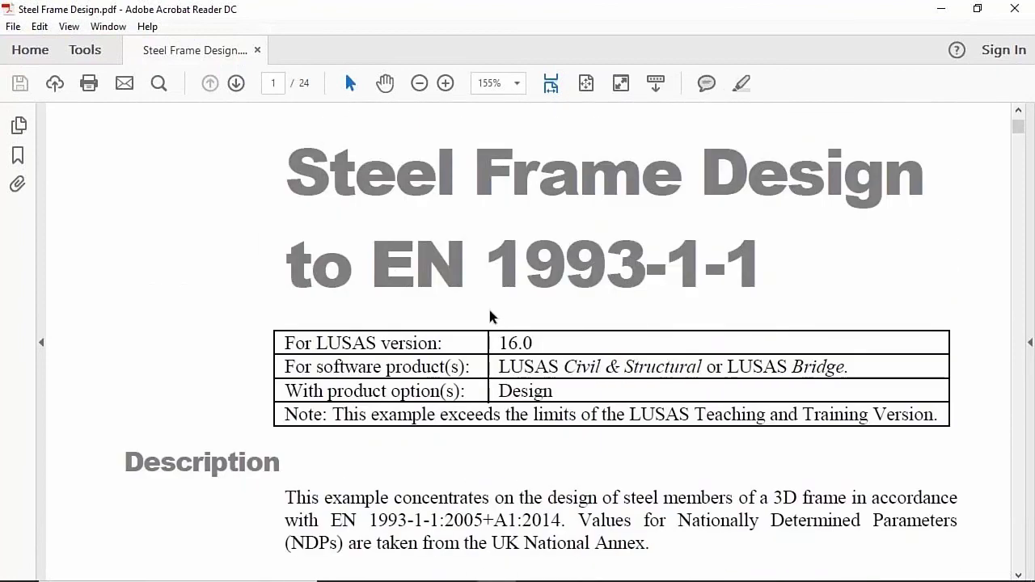
key("alt+Tab")
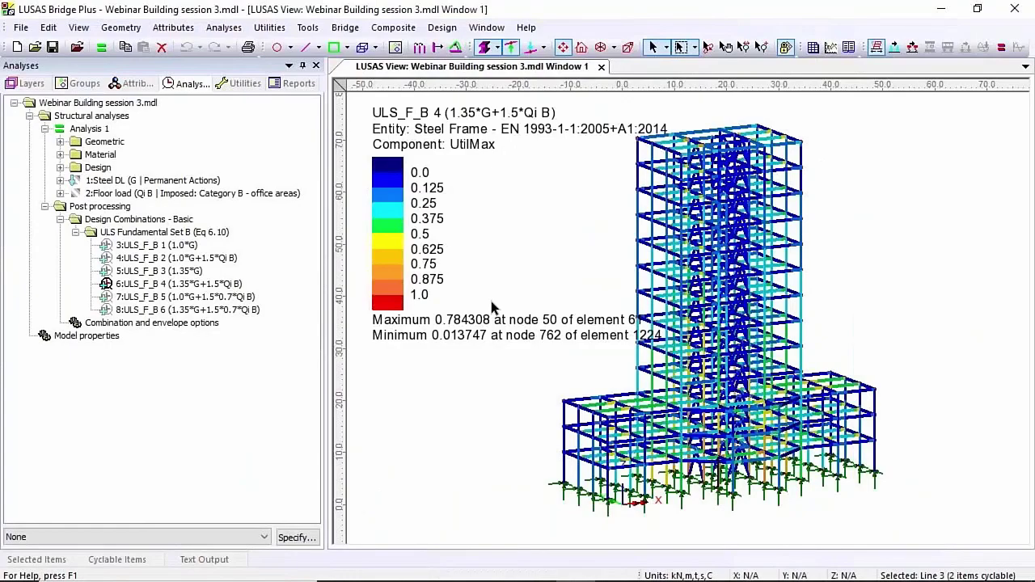